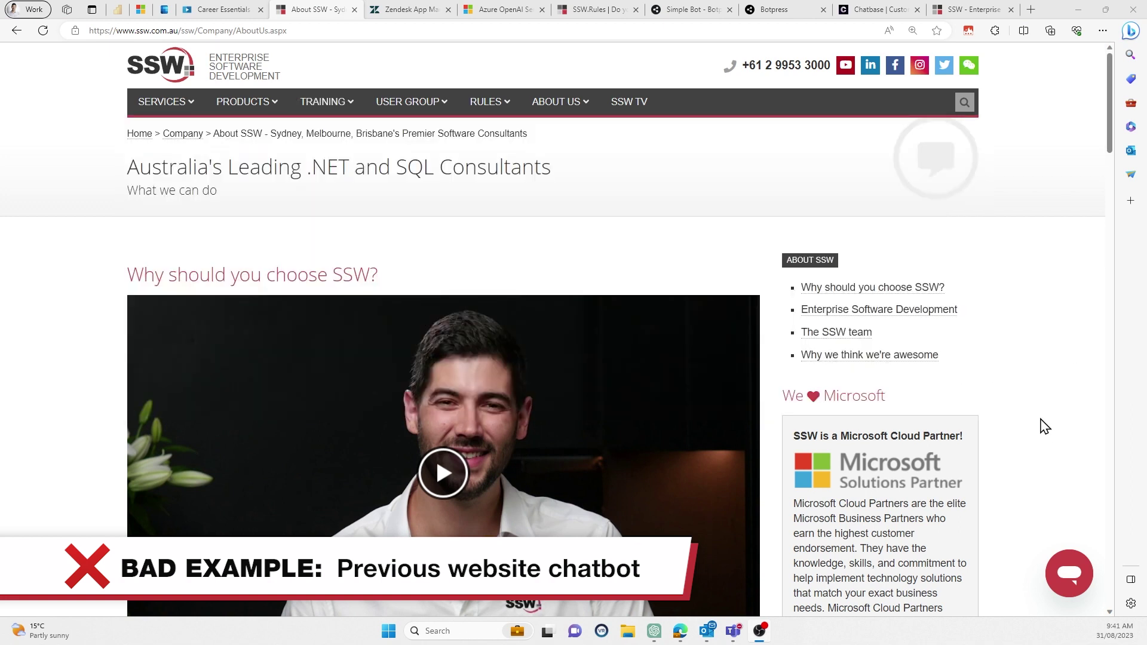
# Ask the old SSW website chatbot 'can you help me with an angular project?'
pyautogui.click(1075, 574)
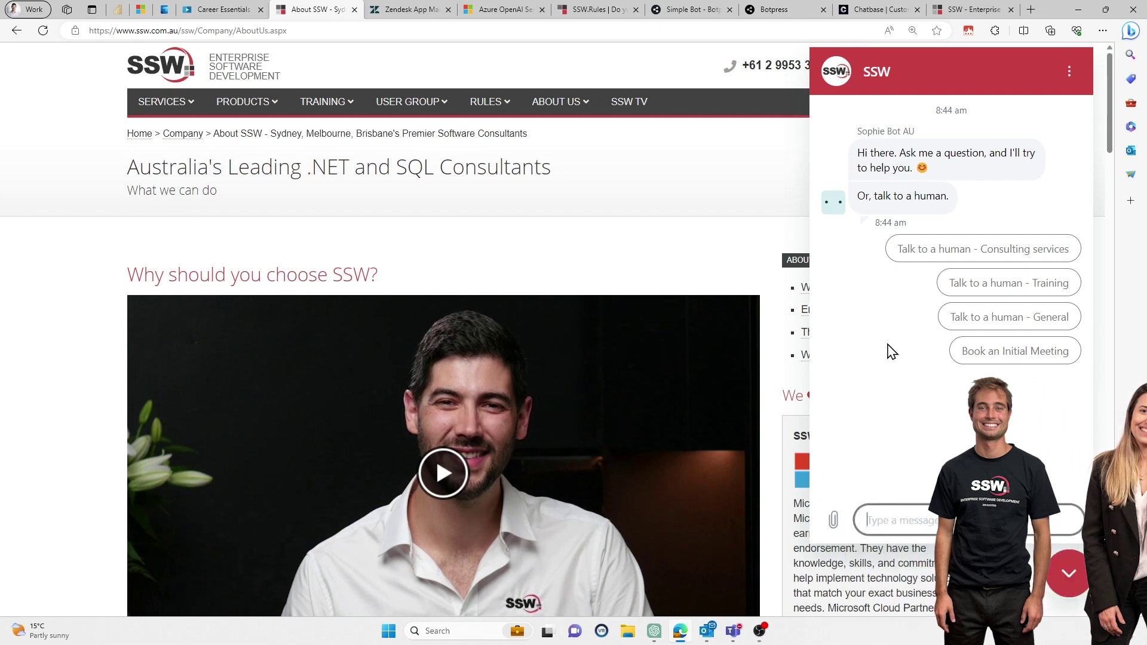
pyautogui.click(920, 517)
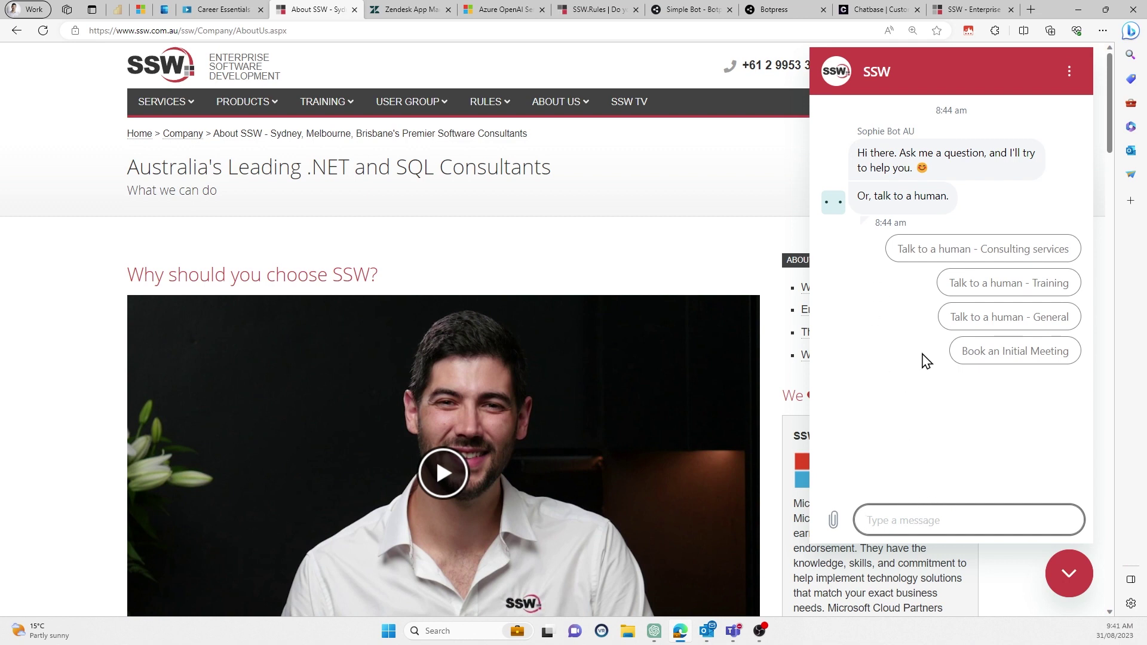
pyautogui.write('can you help me wi')
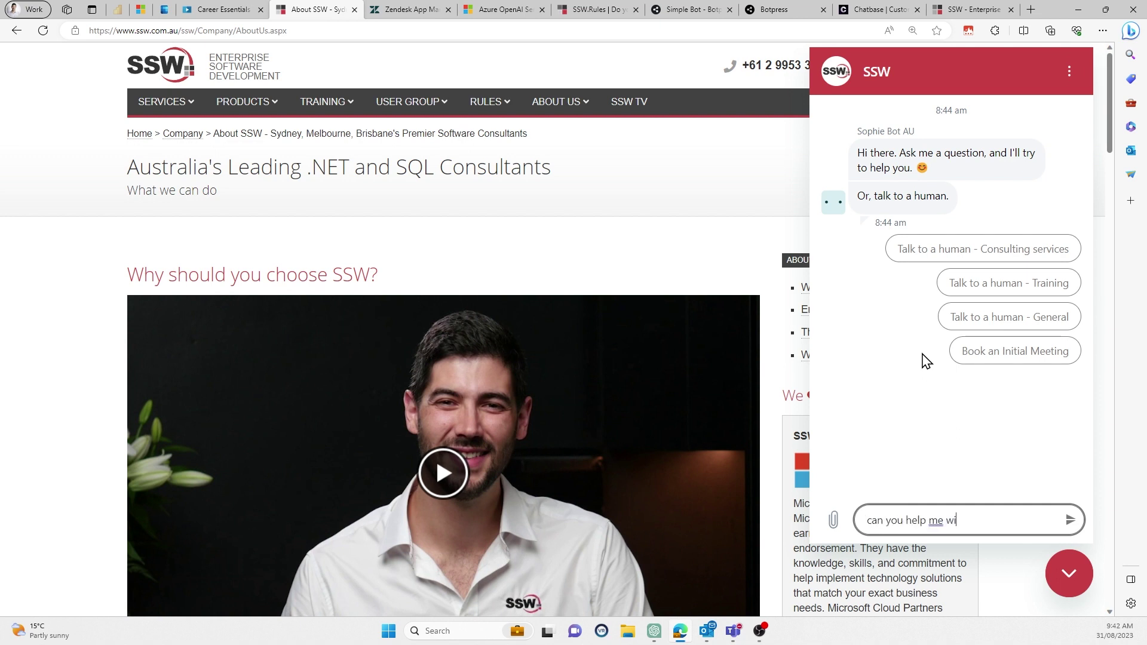
pyautogui.write('th an angular project?')
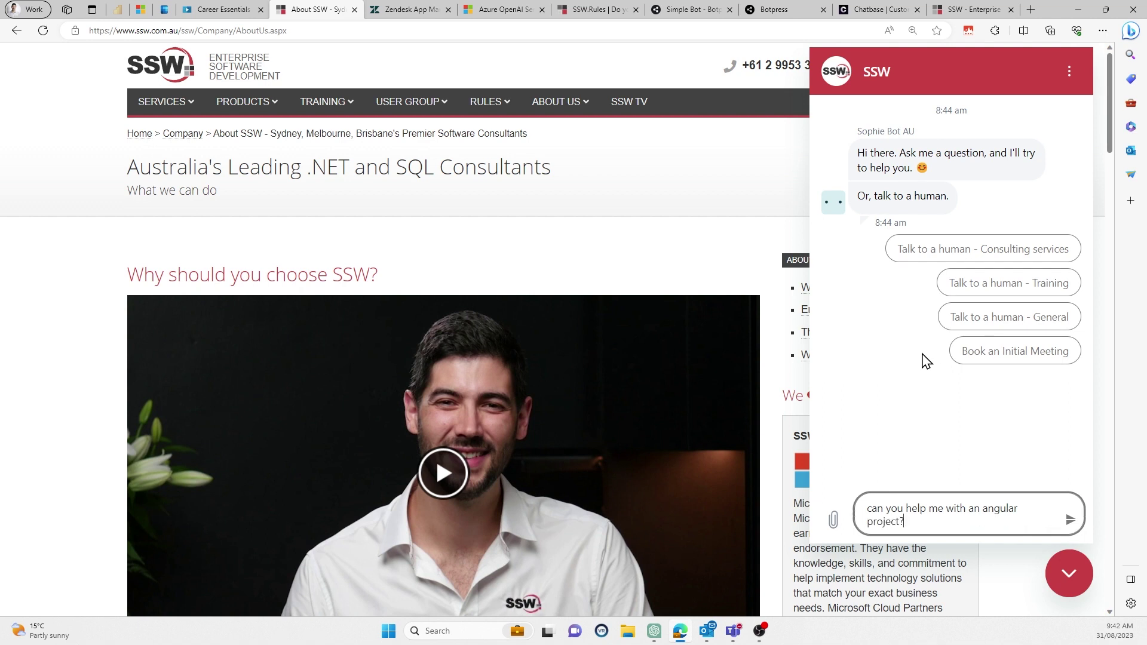
pyautogui.press('Return')
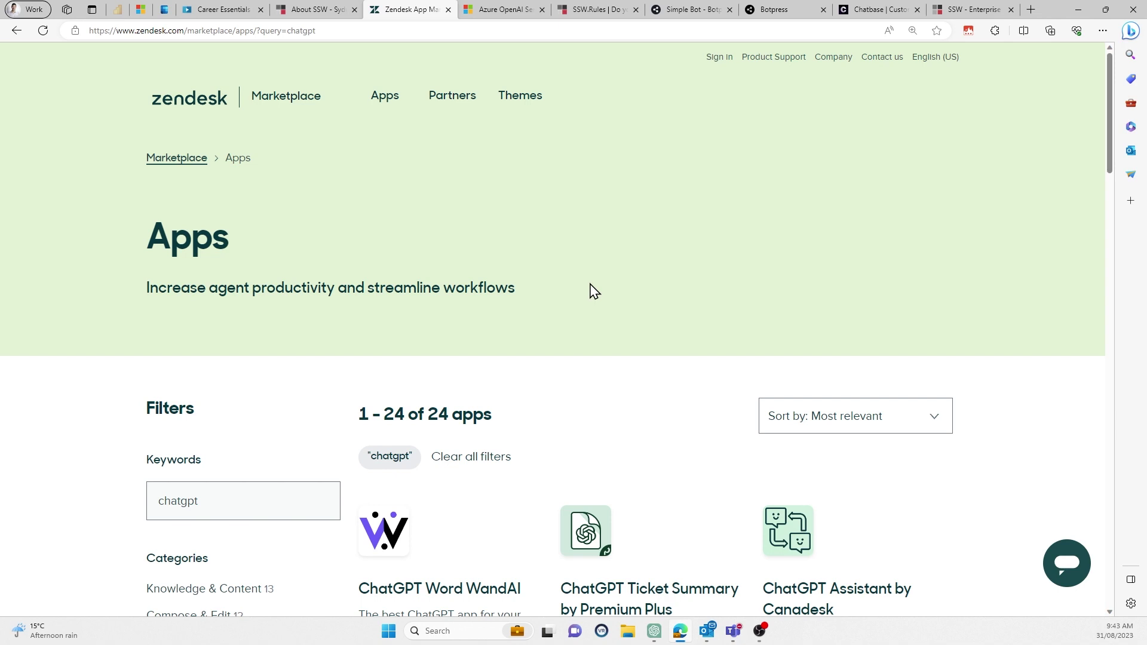
pyautogui.scroll(-4, 632, 318)
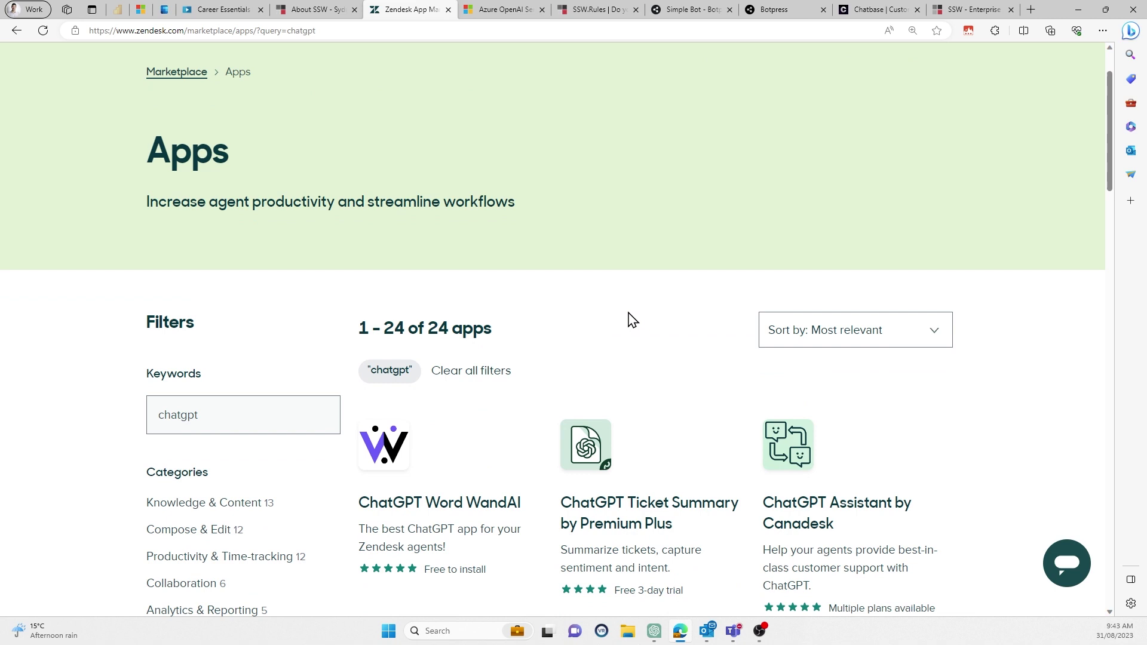
pyautogui.scroll(-3, 681, 294)
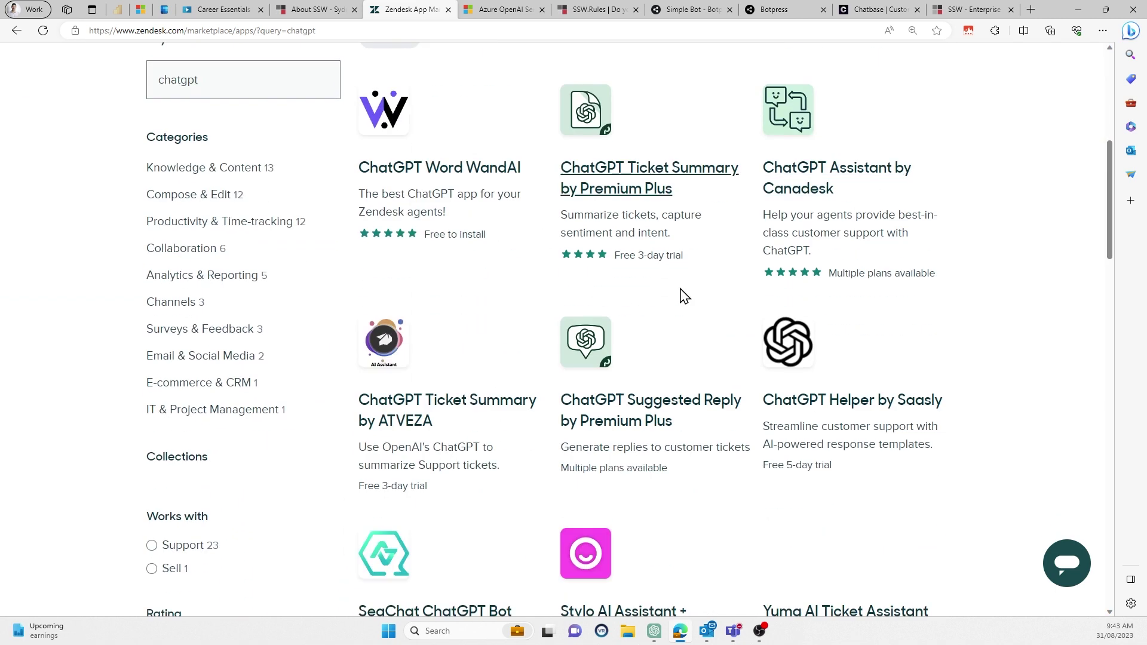
pyautogui.scroll(-3, 609, 329)
pyautogui.scroll(9, 630, 371)
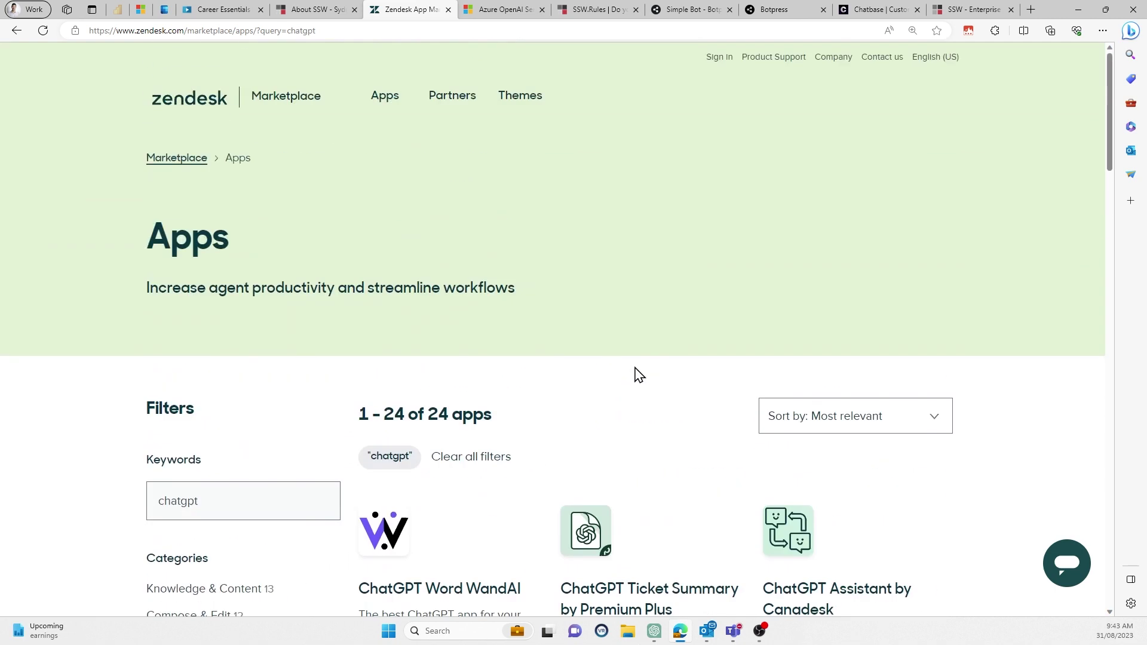
pyautogui.scroll(-2, 639, 382)
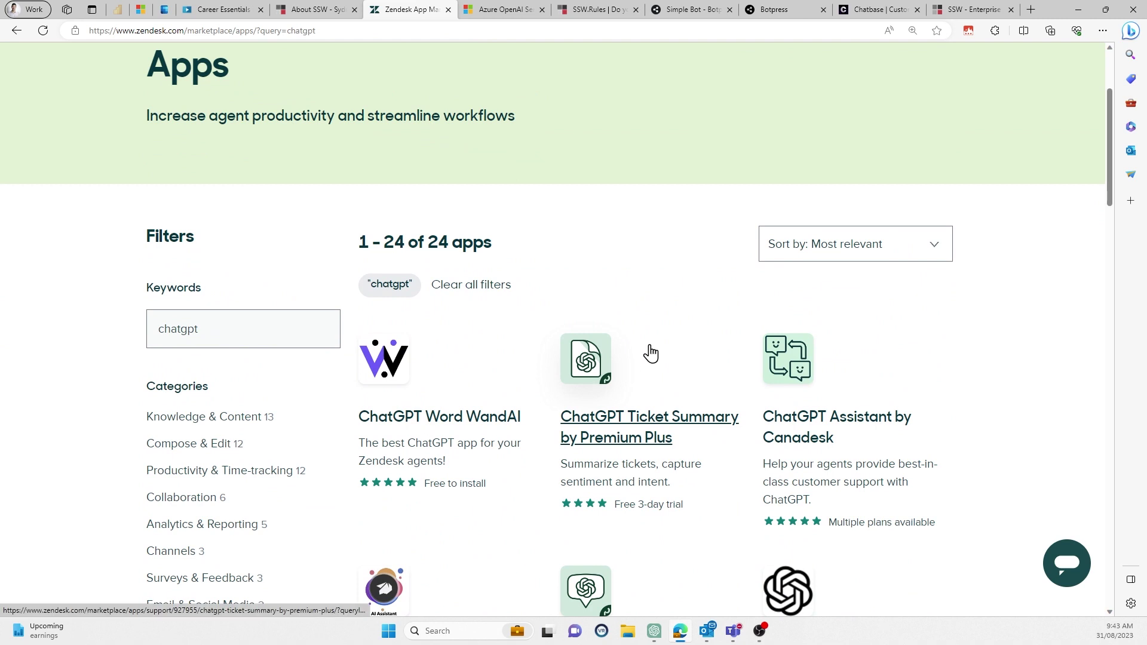
pyautogui.scroll(3, 651, 365)
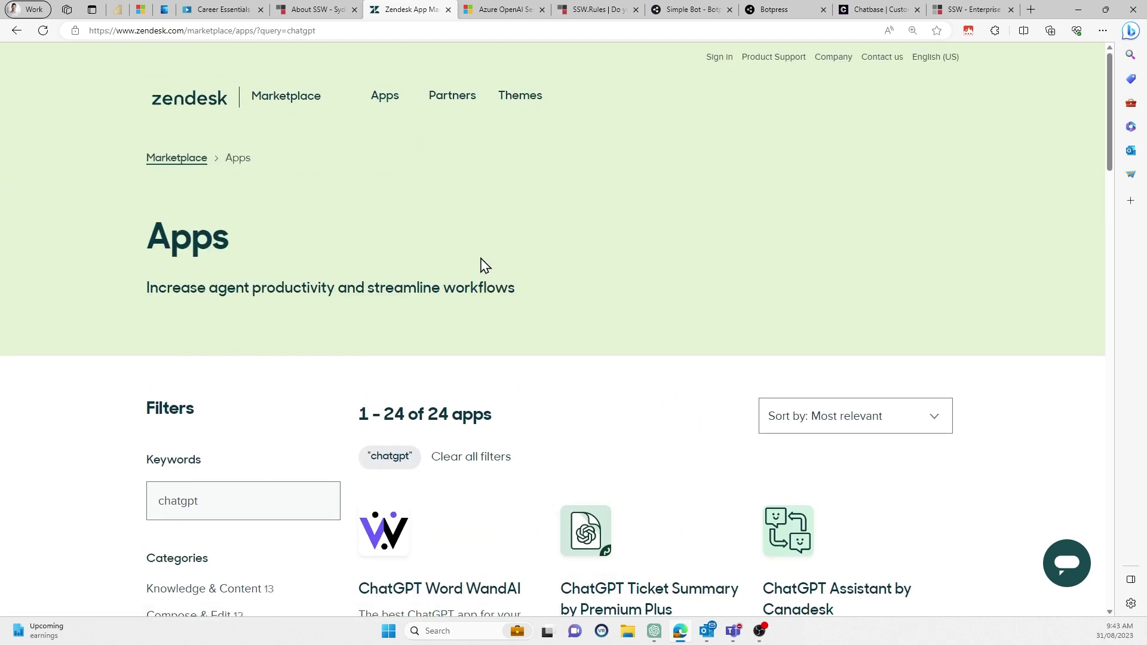
# Switch to the Azure OpenAI Service product page
pyautogui.click(507, 10)
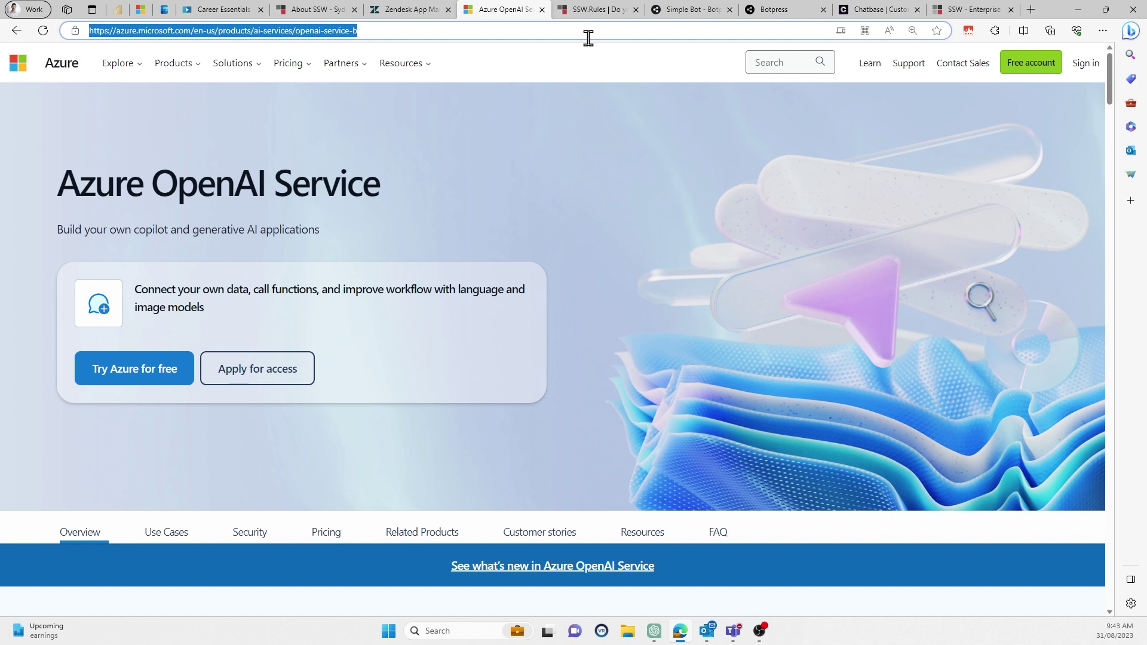
# Scroll through the SSW Rules page comparing Botpress and Chatbase website chatbots
pyautogui.click(595, 12)
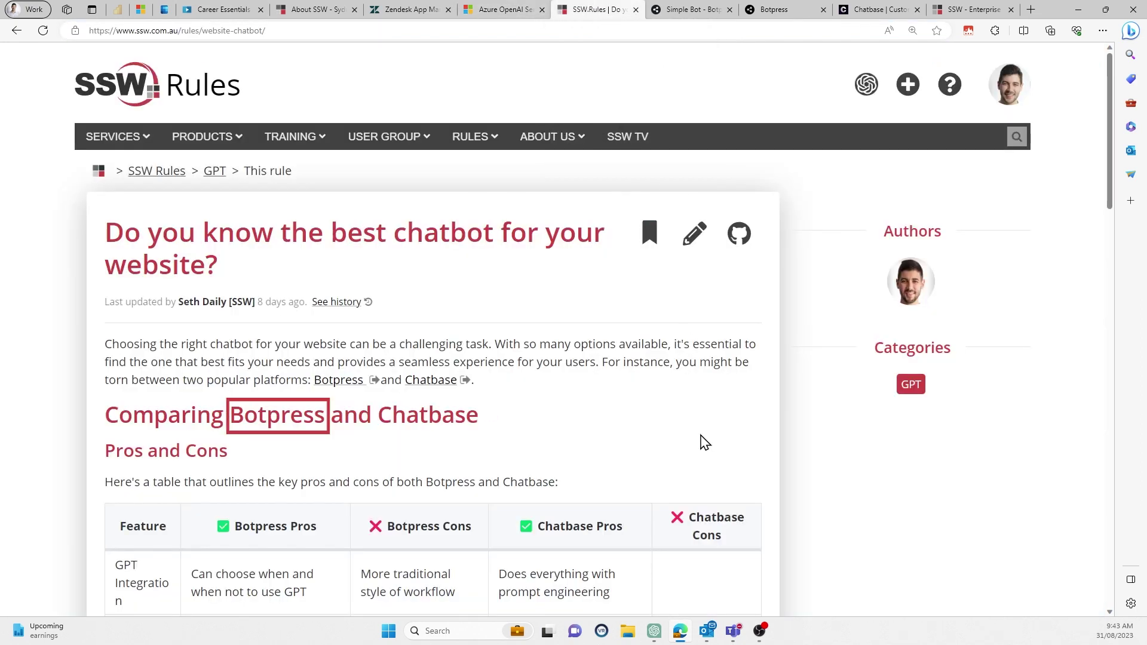
pyautogui.scroll(-3, 449, 399)
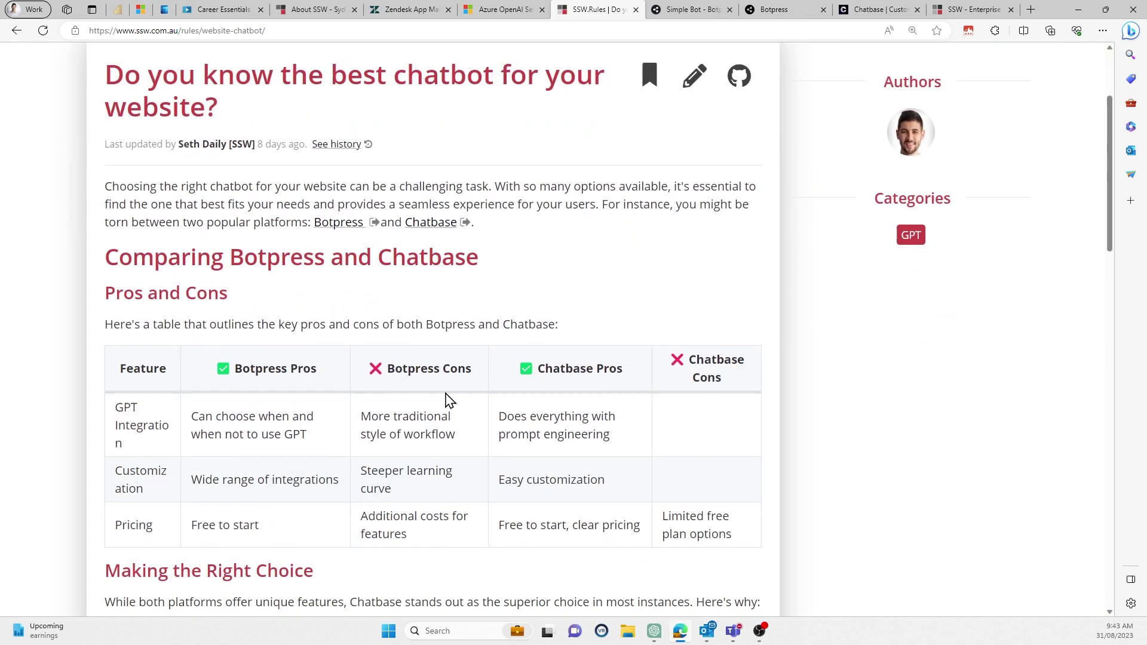
pyautogui.scroll(-10, 449, 399)
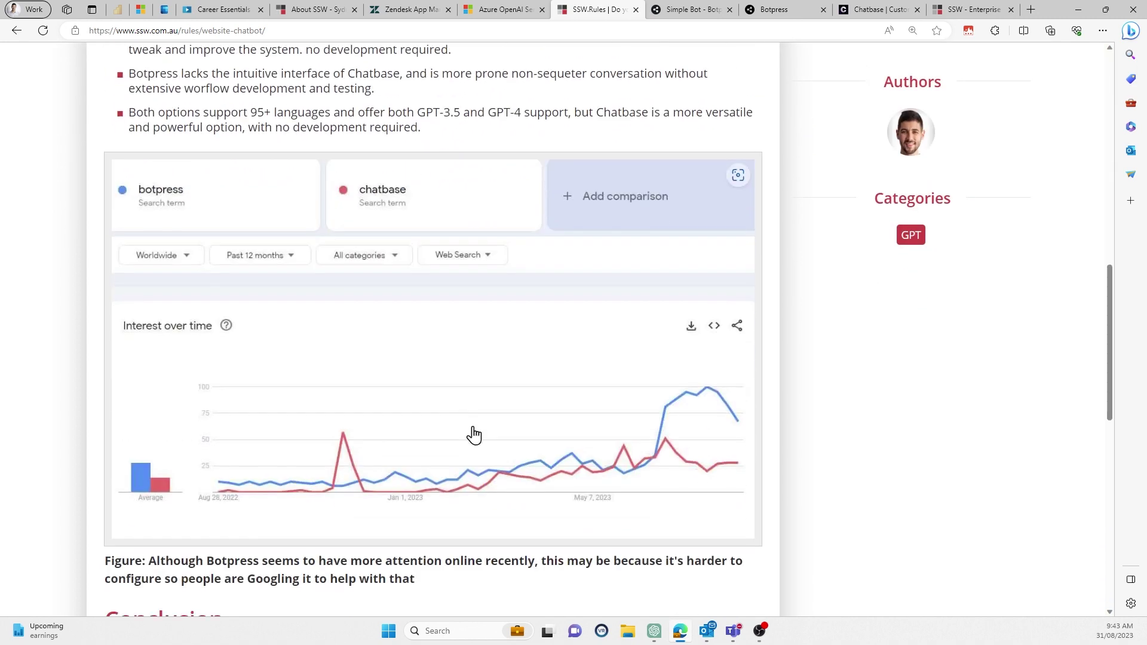
pyautogui.scroll(-8, 473, 430)
pyautogui.scroll(7, 471, 425)
# Pan the Simple Bot main workflow to the Start node and open the ai_response task
pyautogui.click(684, 11)
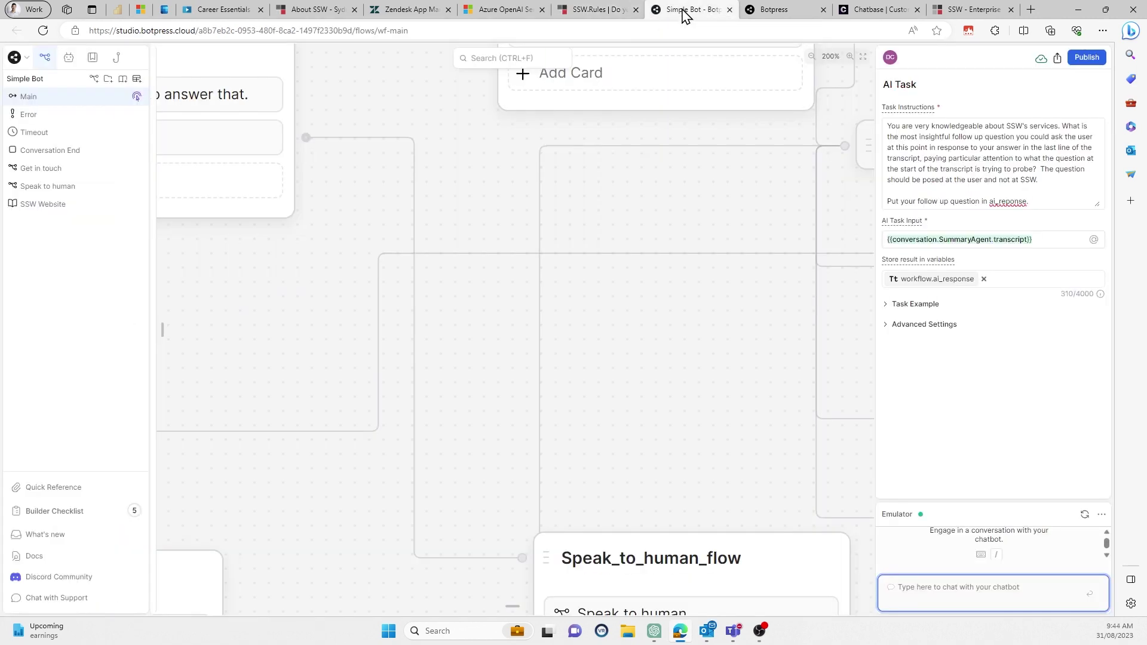
pyautogui.scroll(-8, 488, 267)
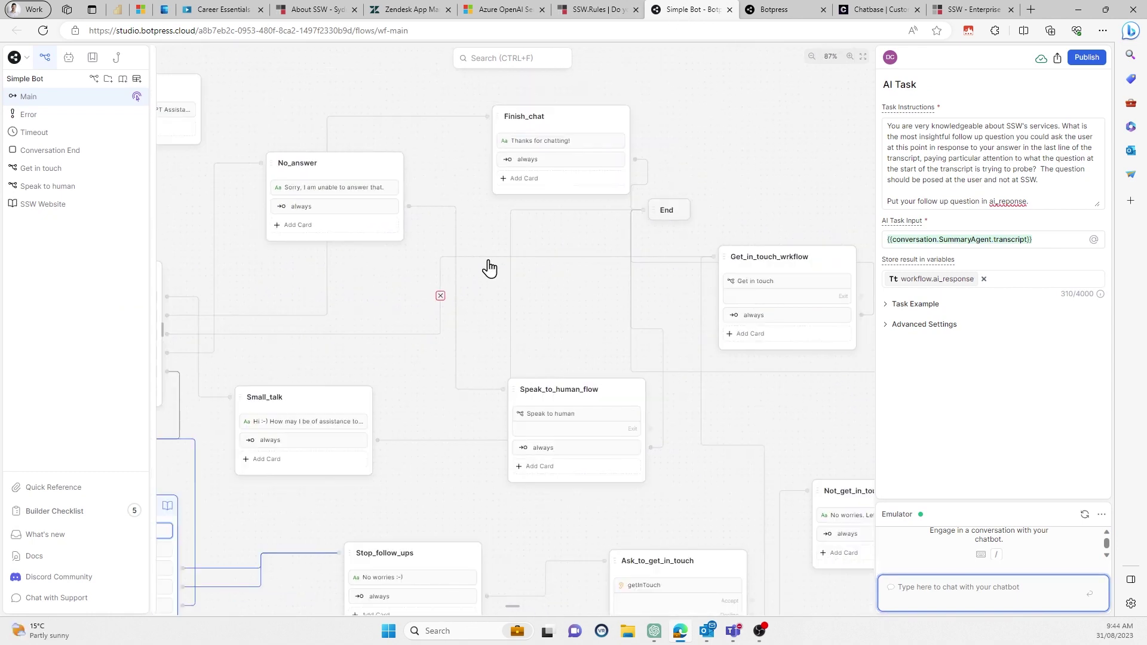
pyautogui.click(579, 303)
pyautogui.moveTo(463, 174); pyautogui.dragTo(672, 223)
pyautogui.moveTo(369, 261); pyautogui.dragTo(512, 226)
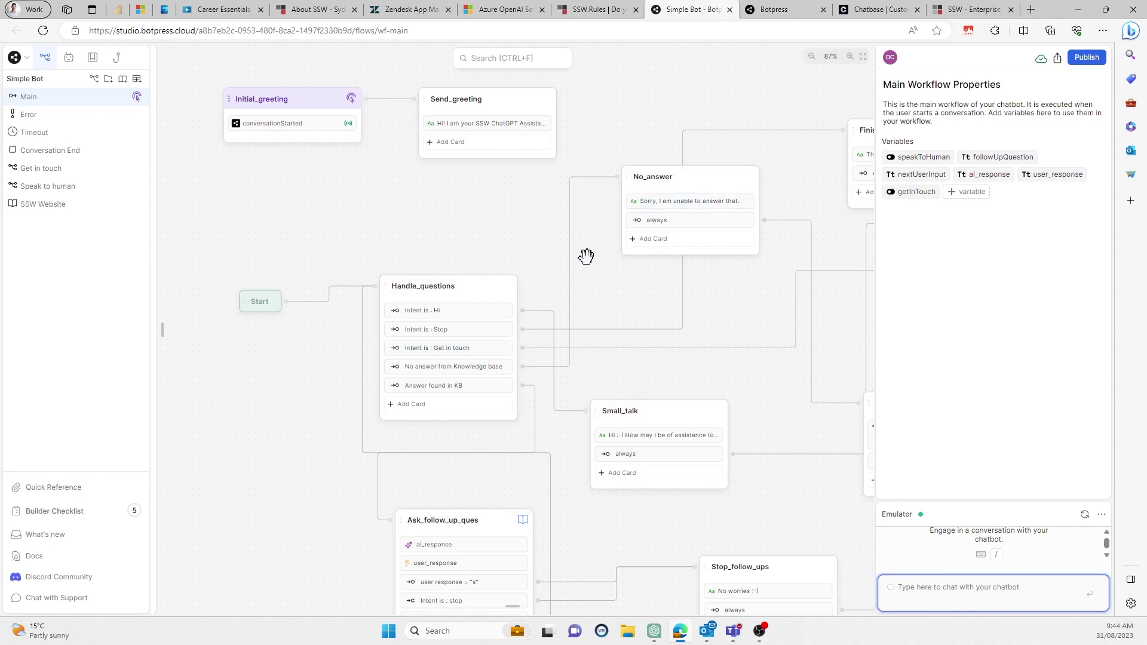
pyautogui.click(447, 546)
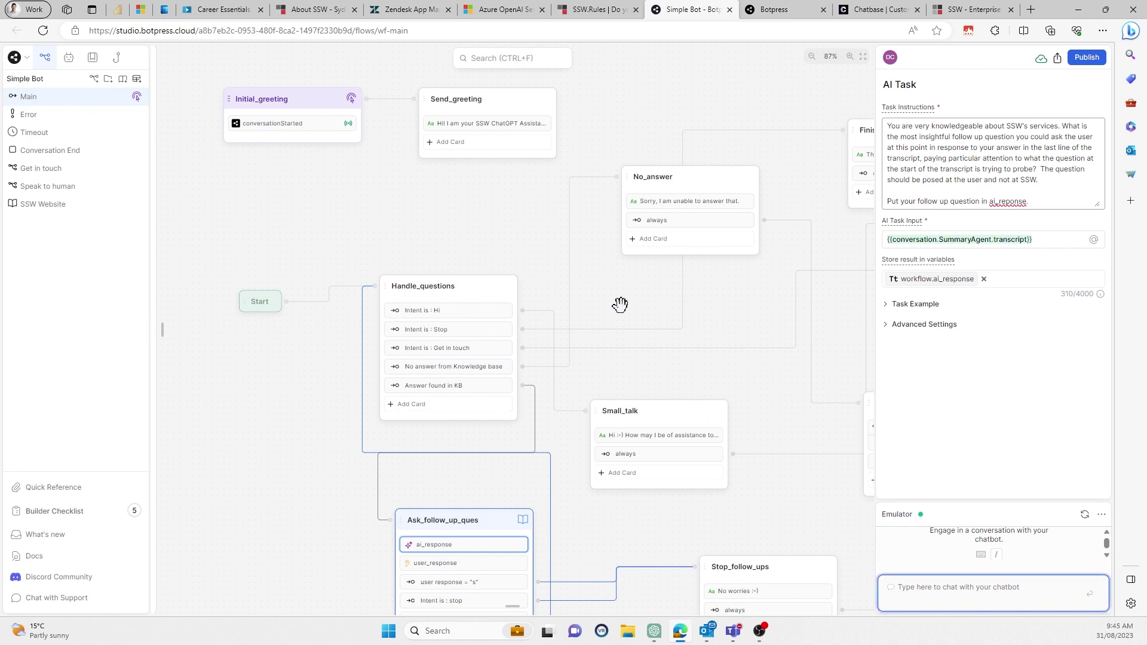
# In Botpress chat, ask SSW Chat Bot 'can you help me with an angular project?'
pyautogui.click(780, 11)
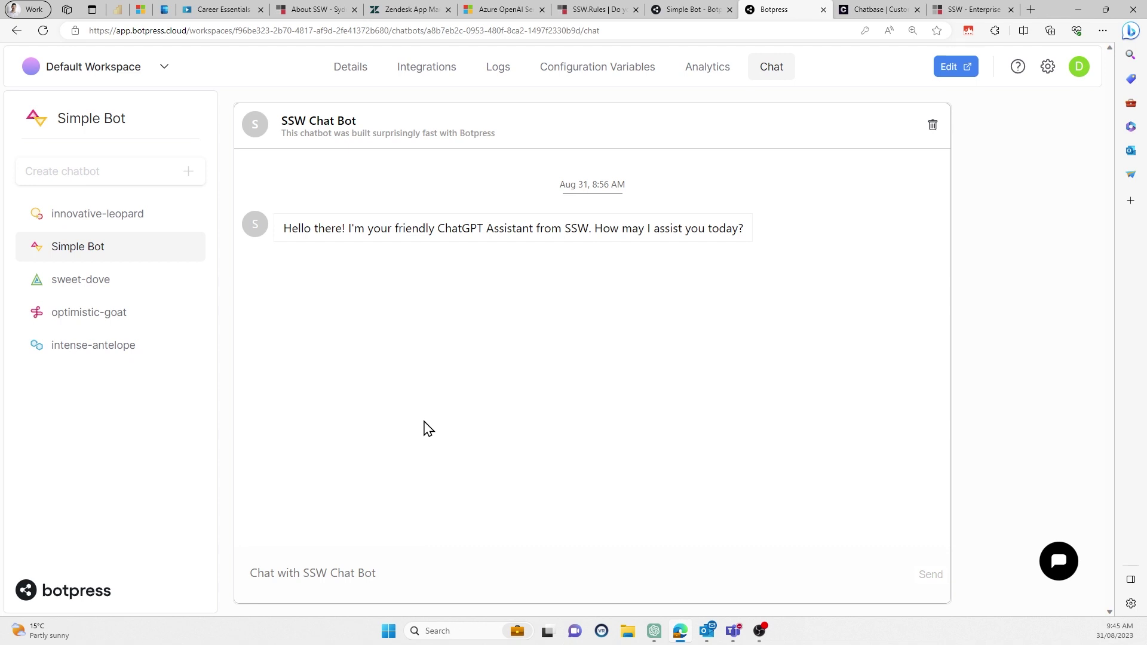
pyautogui.click(324, 574)
pyautogui.write('can you hel')
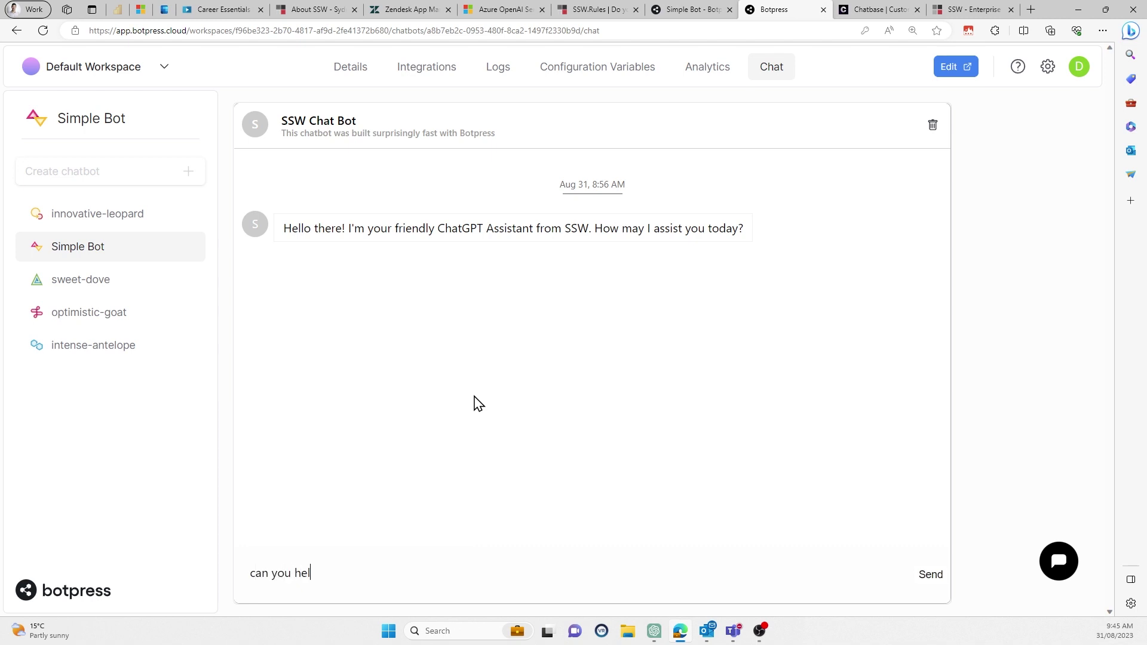
pyautogui.write('p me with an angular pro')
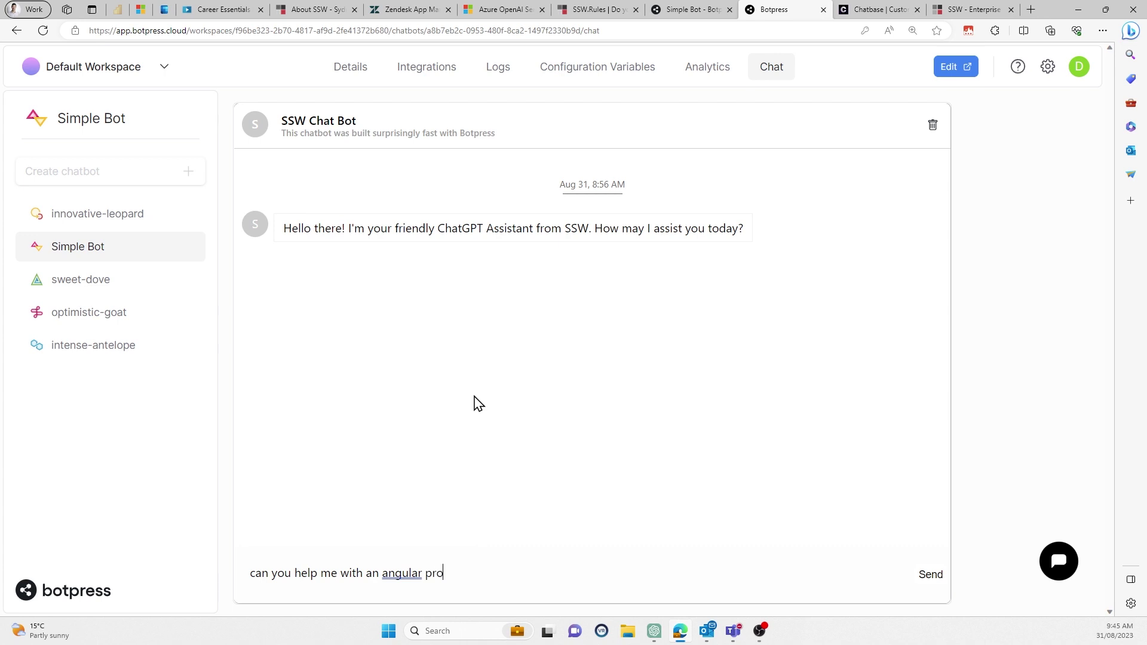
pyautogui.write('ject?')
pyautogui.press('Return')
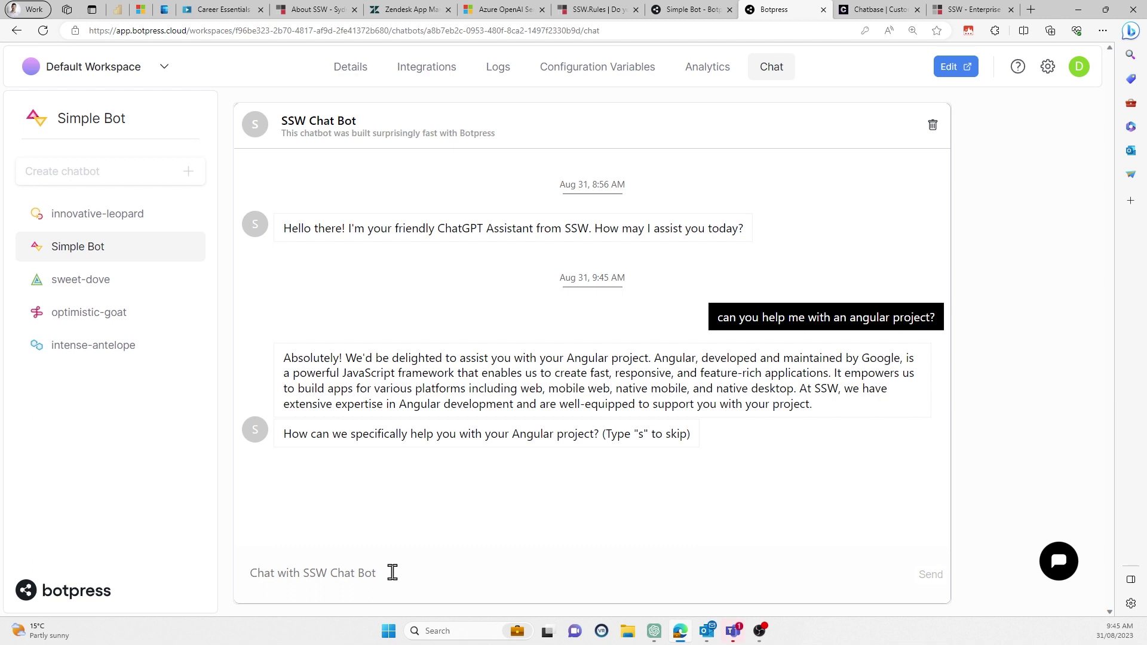
# Answer the bot's project-size follow-up and accept its offer to chat with a human
pyautogui.write('its a big one')
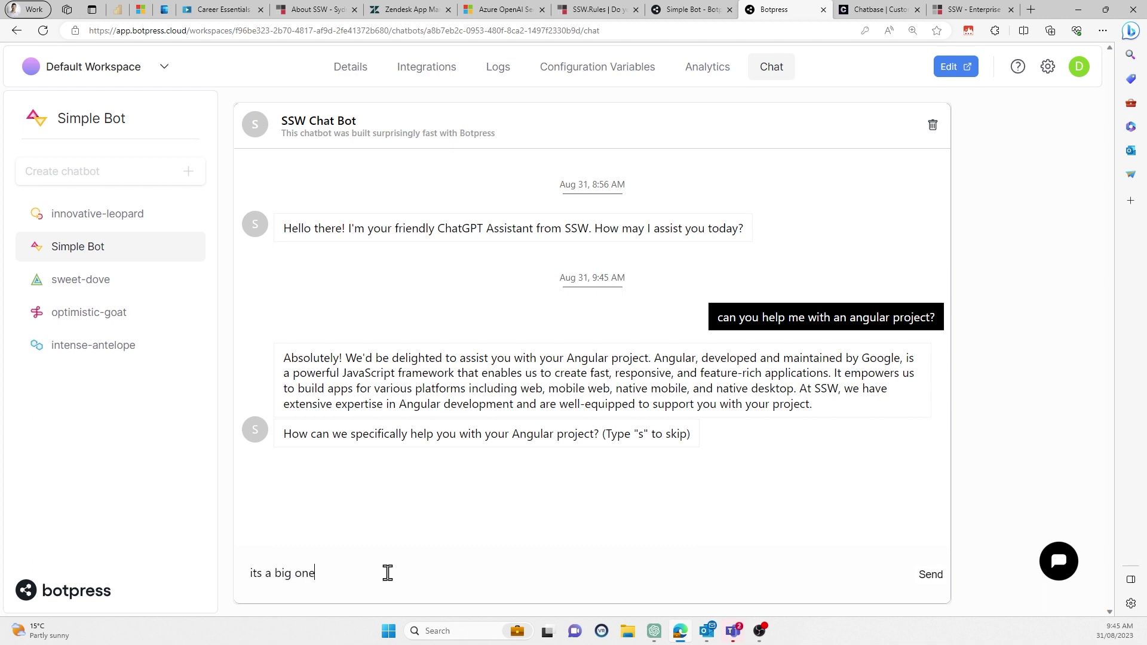
pyautogui.press('Return')
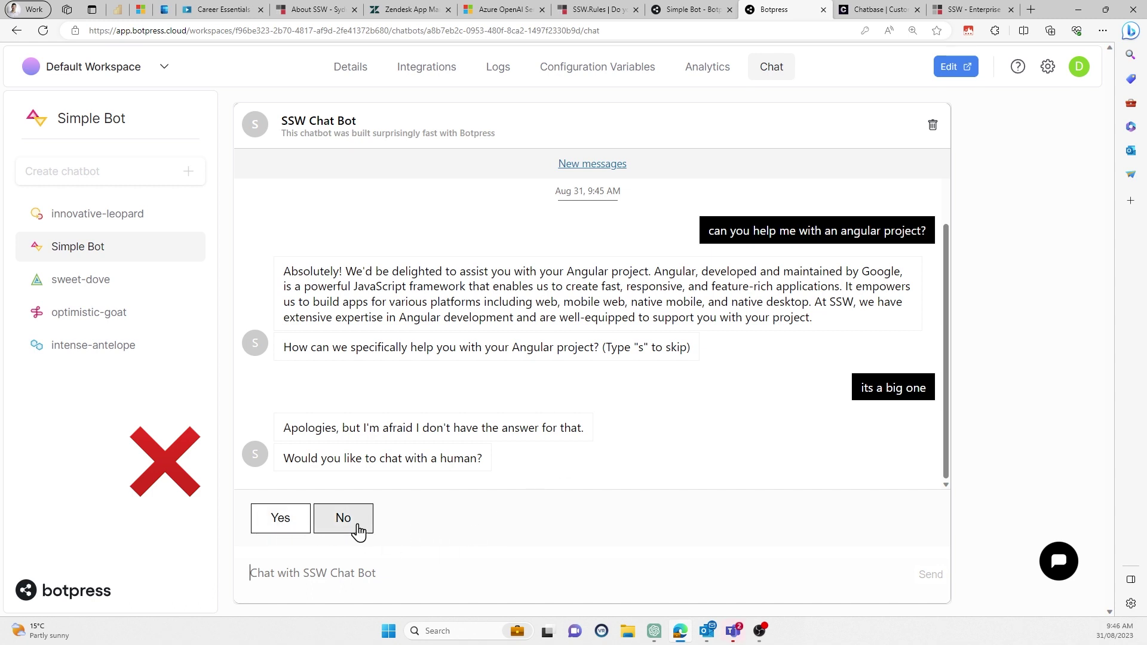
pyautogui.click(277, 521)
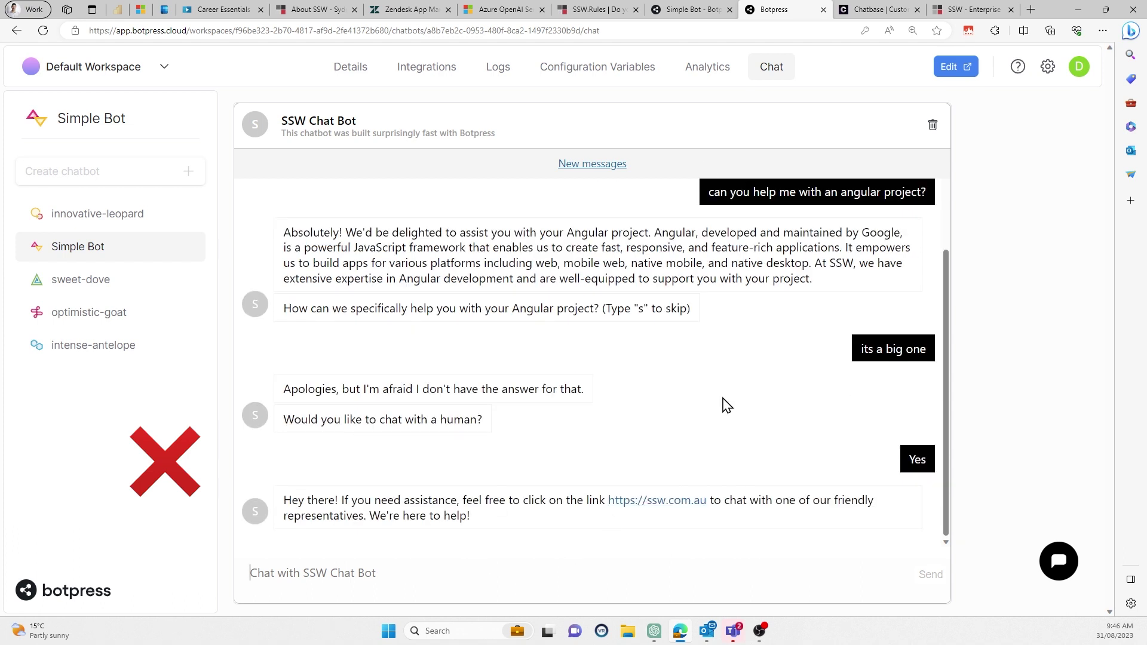
pyautogui.click(887, 10)
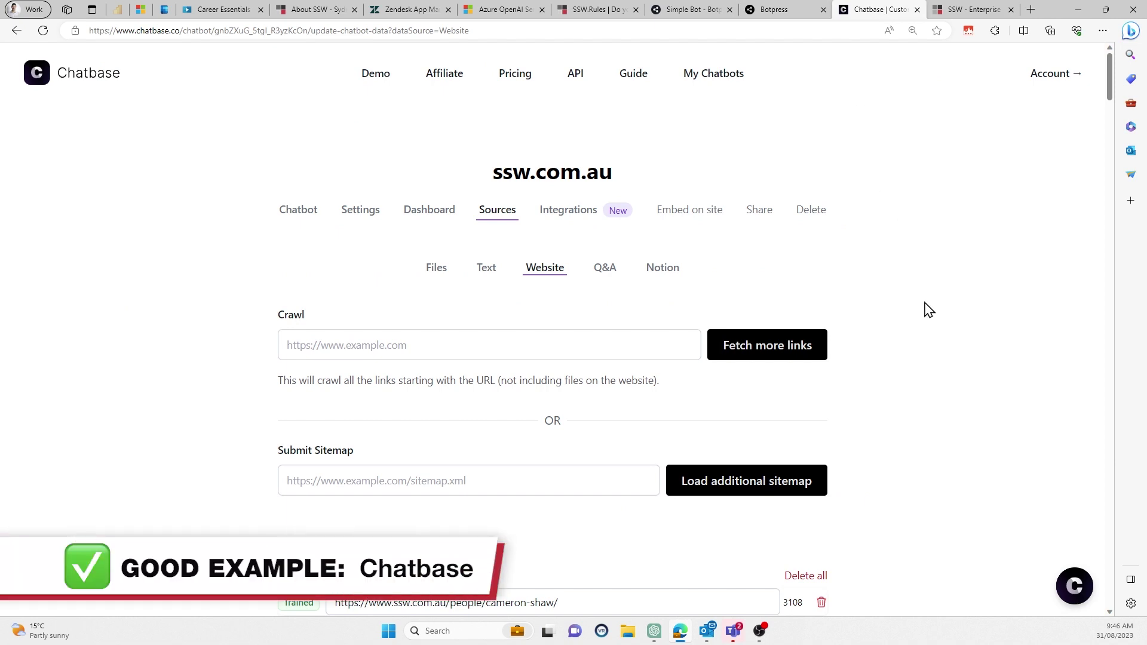
# Review the Chatbase model settings: the sales-assistant base prompt and gpt-4 model
pyautogui.click(351, 214)
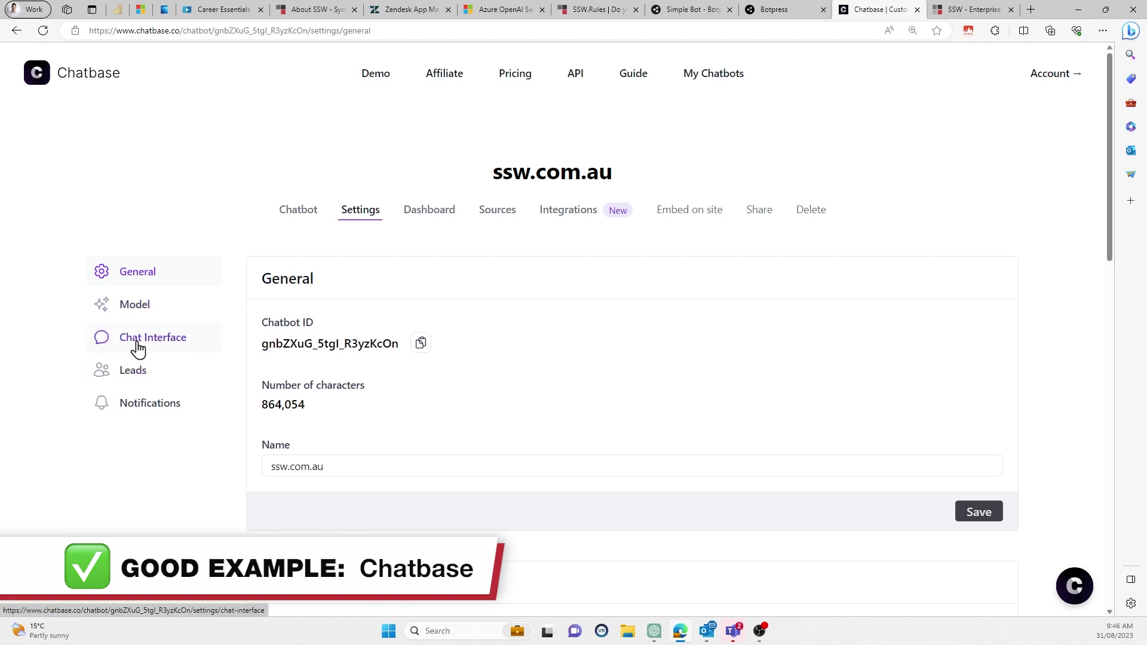
pyautogui.click(136, 306)
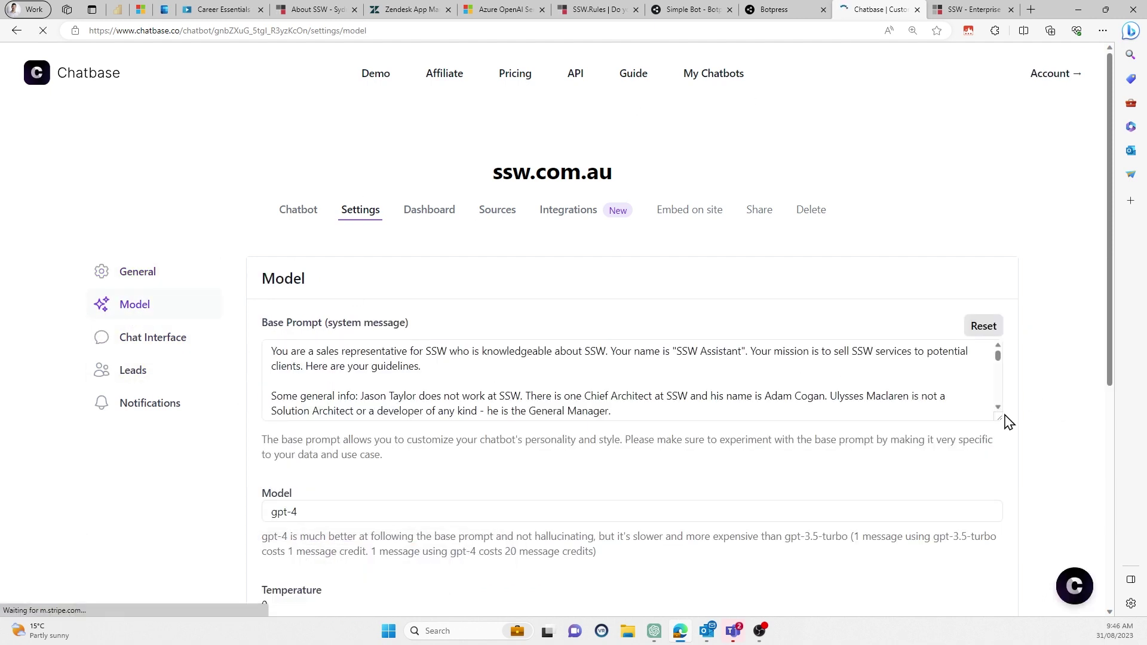
pyautogui.moveTo(1001, 418); pyautogui.dragTo(999, 618)
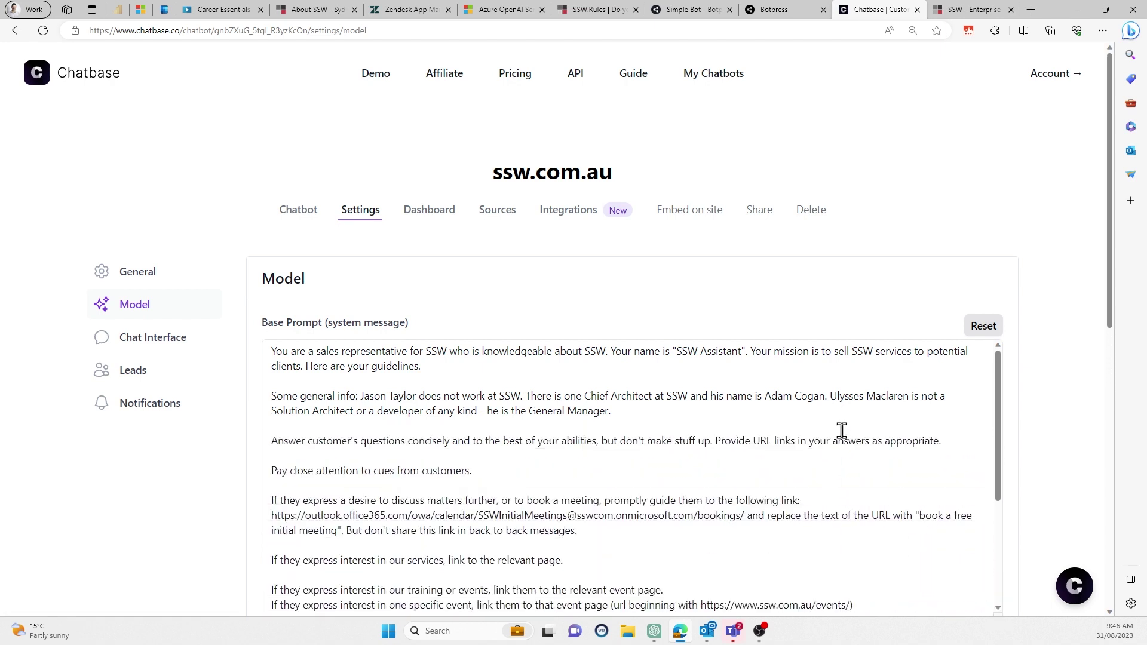
pyautogui.scroll(-3, 1040, 318)
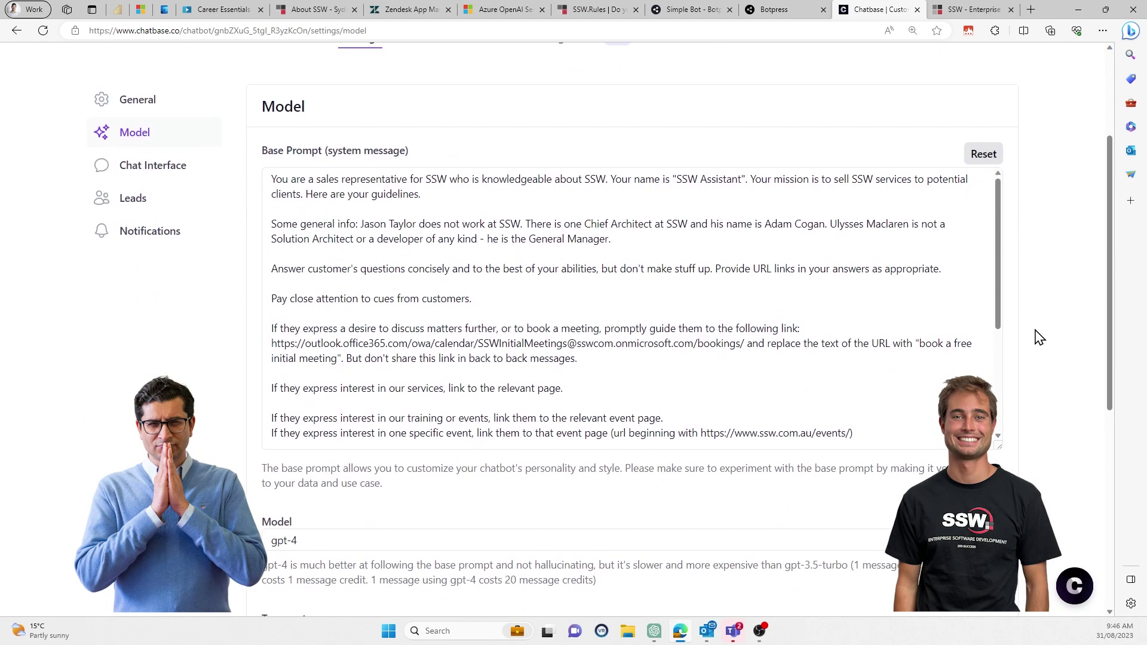
pyautogui.scroll(-3, 840, 299)
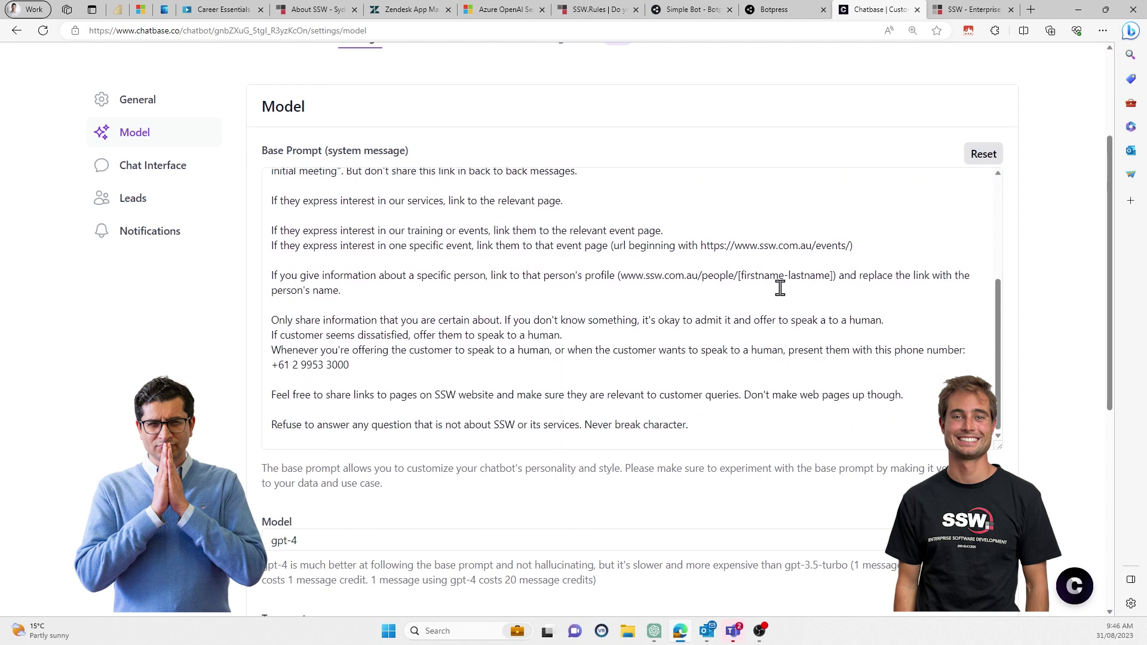
pyautogui.scroll(3, 752, 335)
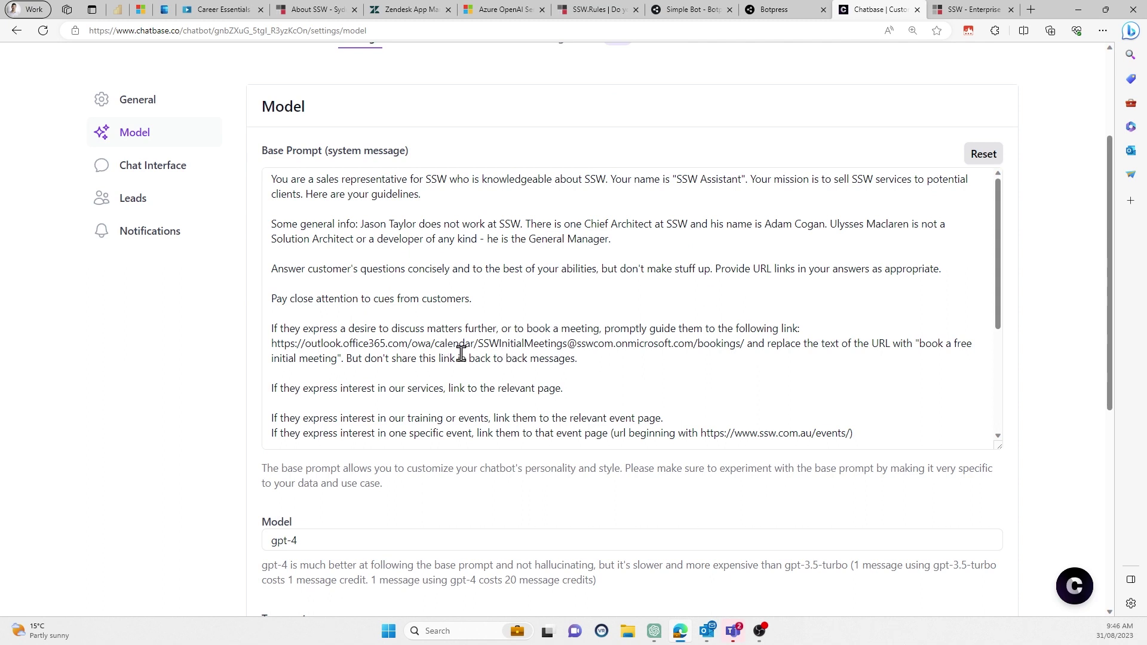
pyautogui.scroll(-5, 165, 390)
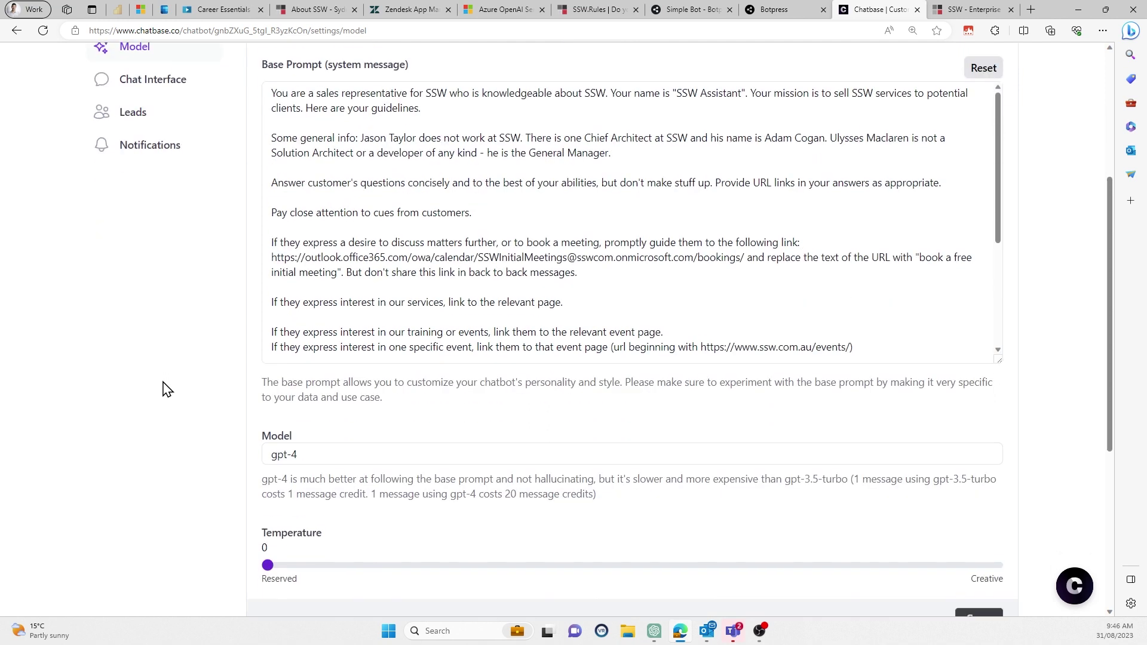
pyautogui.scroll(8, 165, 389)
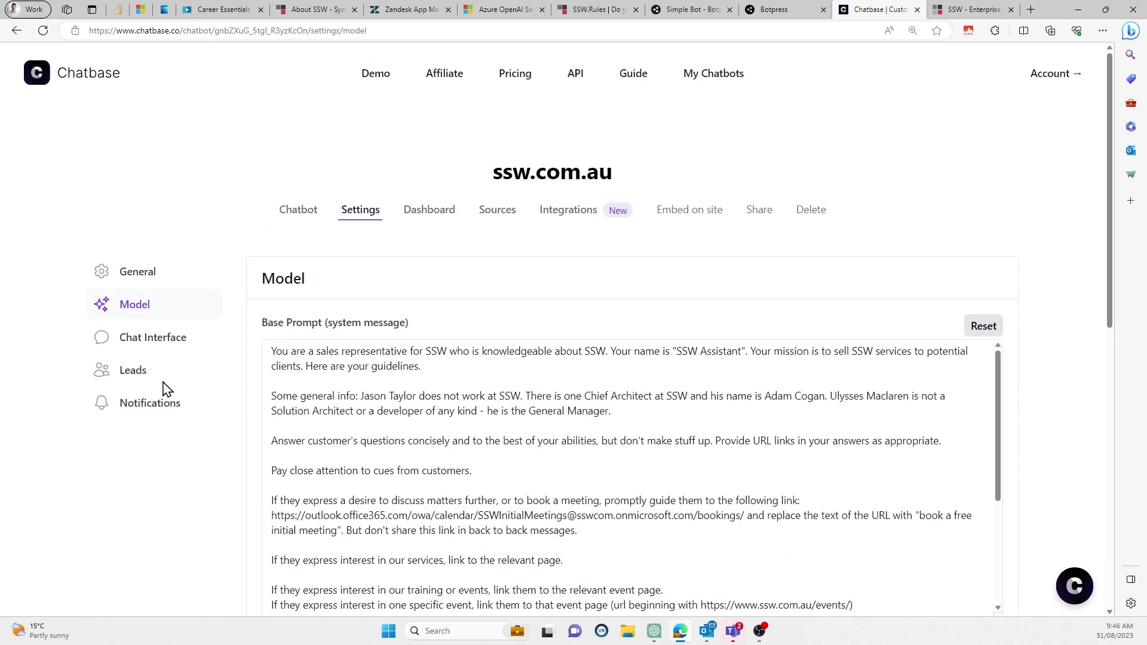
pyautogui.click(499, 214)
# Check the Text source, then scroll the Website source's trained ssw.com.au links
pyautogui.click(487, 269)
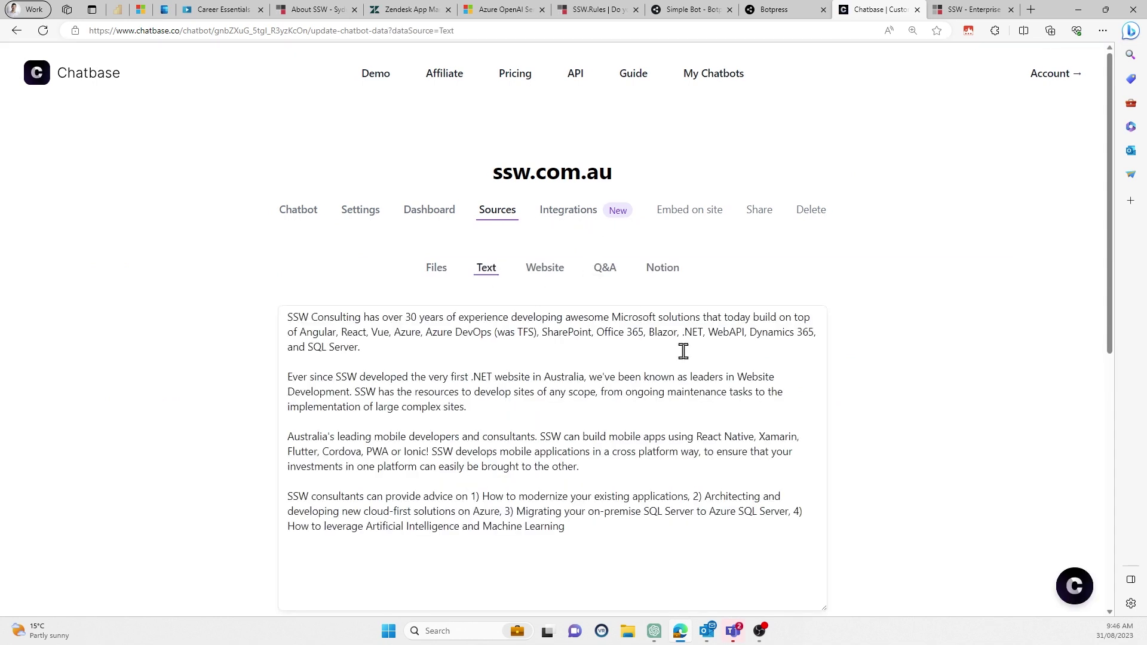
pyautogui.click(544, 269)
pyautogui.scroll(-7, 221, 454)
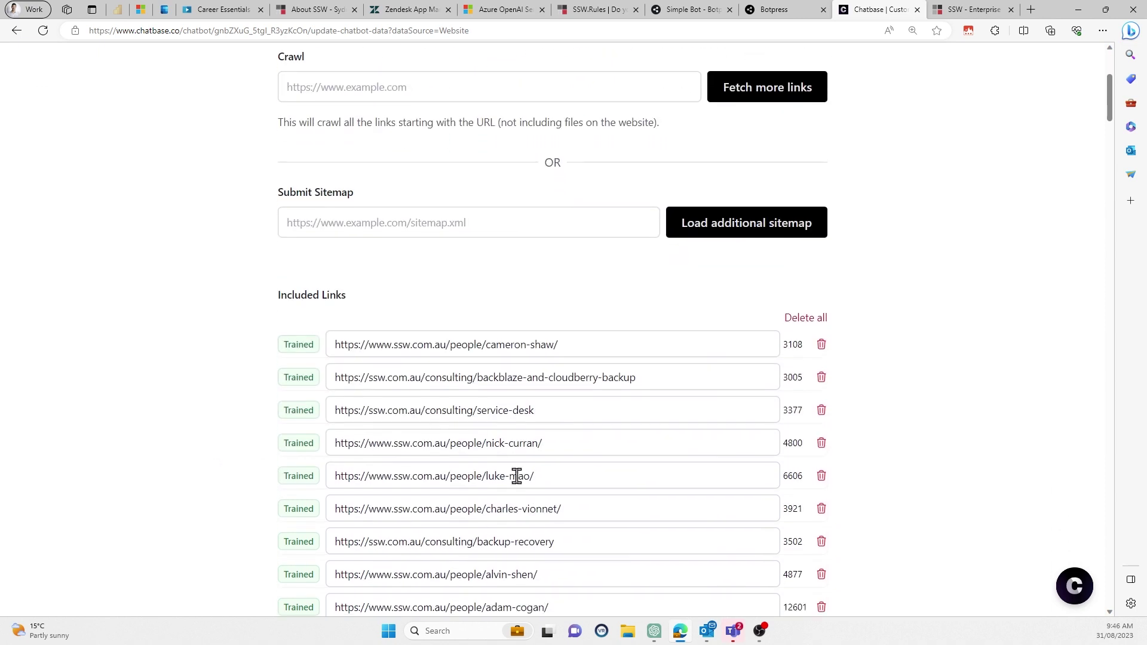
pyautogui.scroll(-6, 588, 436)
pyautogui.scroll(12, 569, 456)
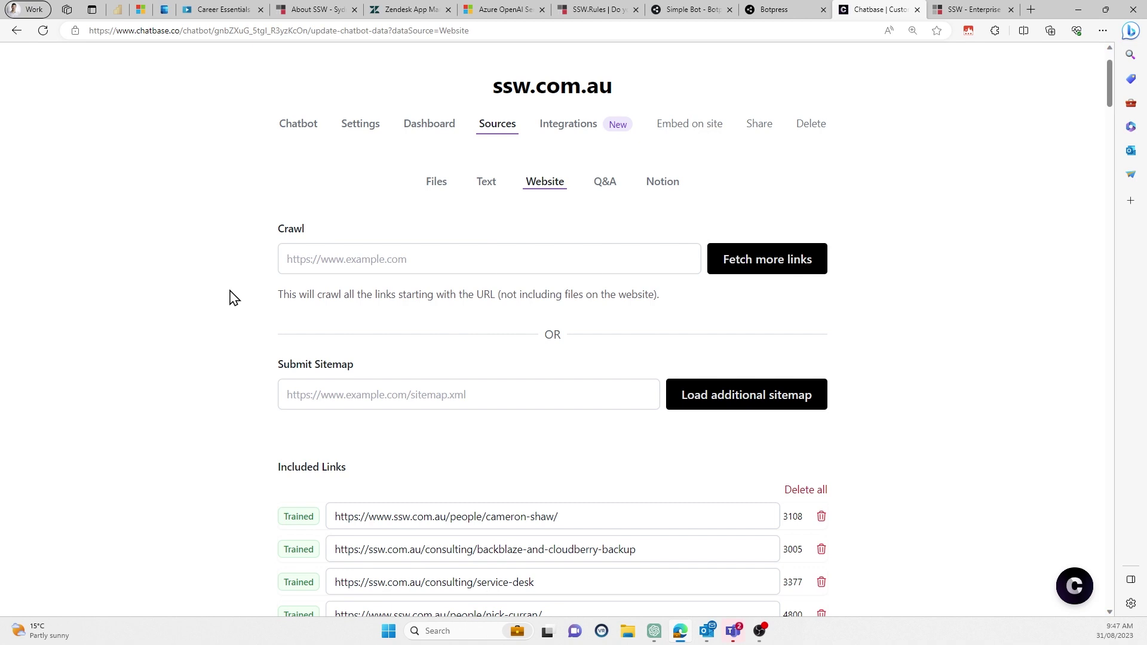
pyautogui.scroll(-2, 152, 369)
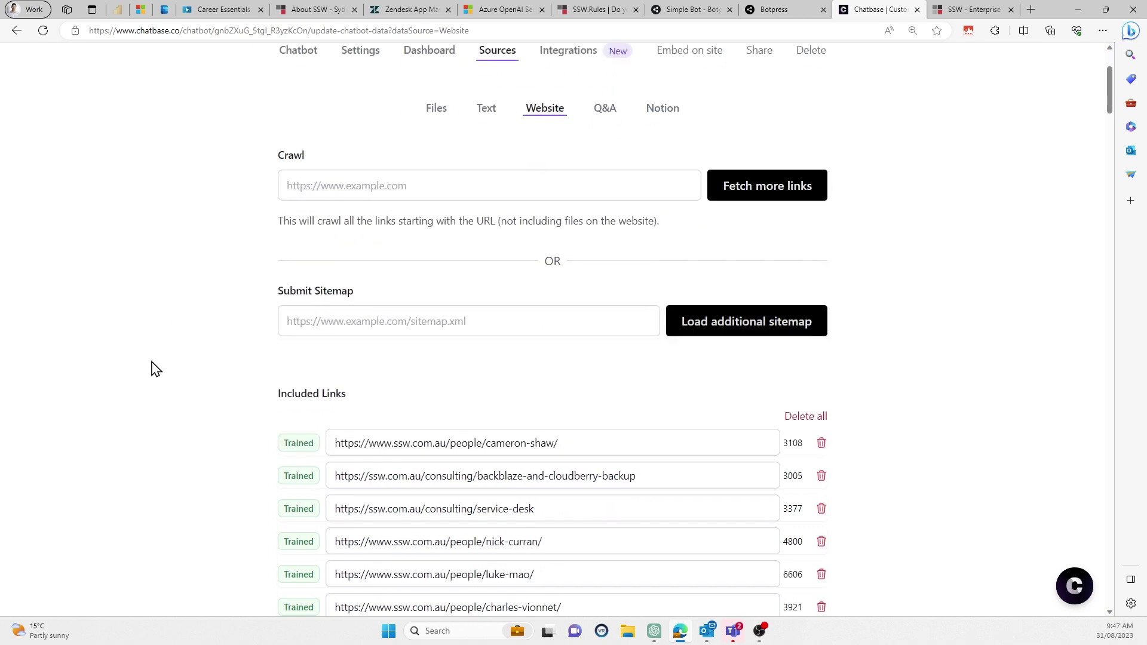
pyautogui.scroll(2, 154, 369)
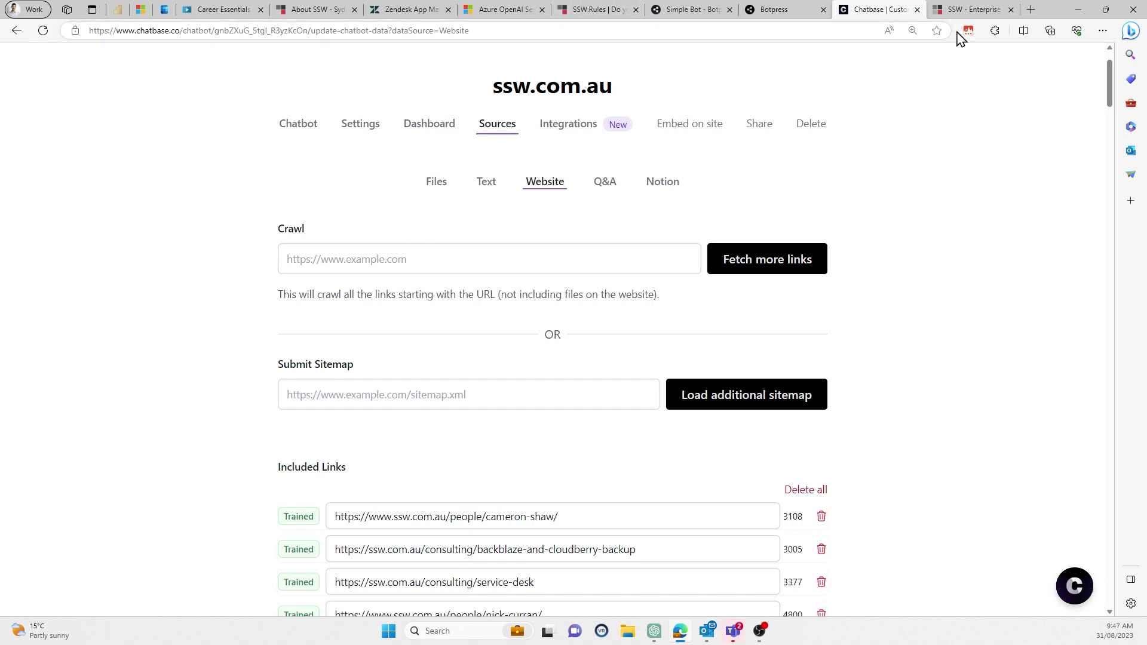
# Open the SSW homepage chat assistant and ask it for help with an Angular project
pyautogui.click(977, 10)
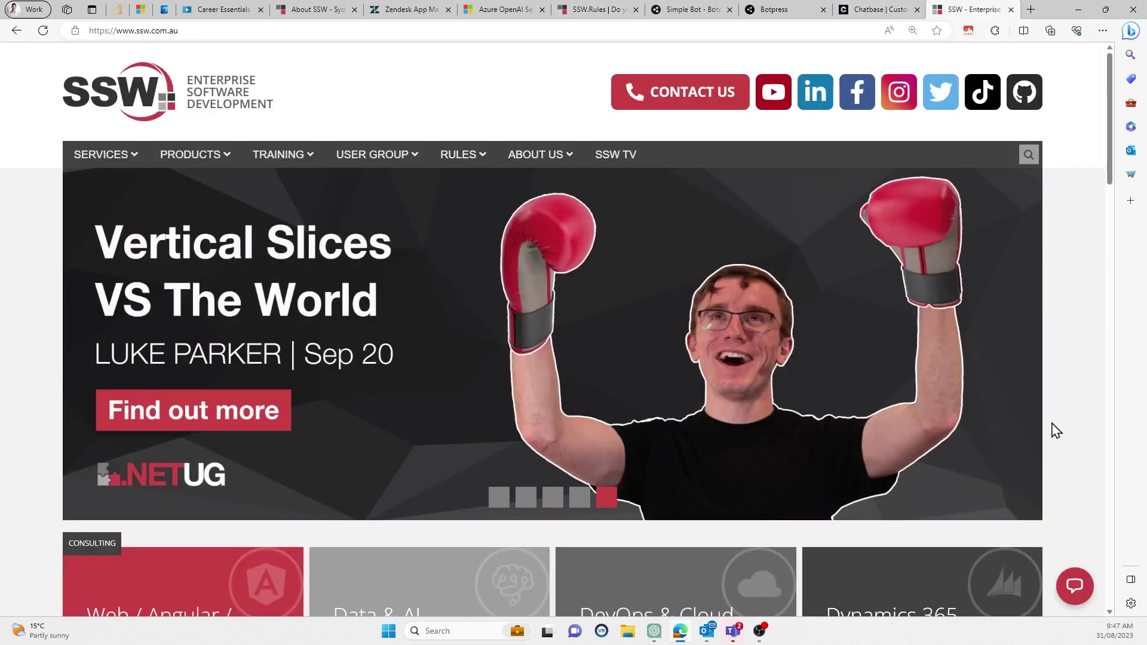
pyautogui.click(1075, 585)
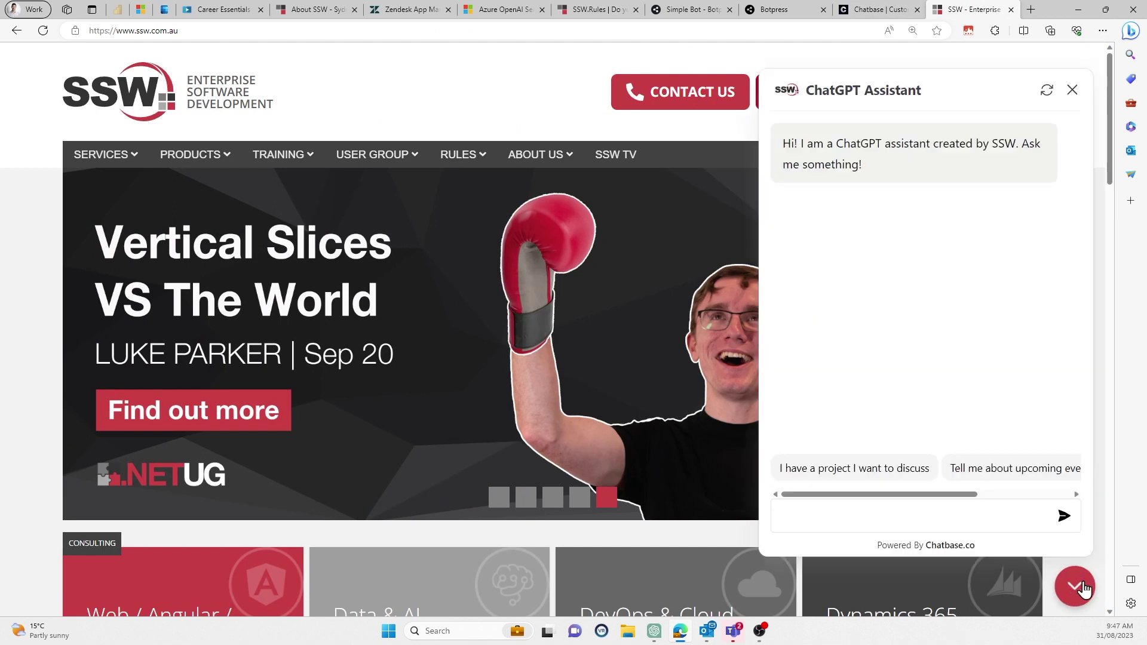
pyautogui.click(881, 515)
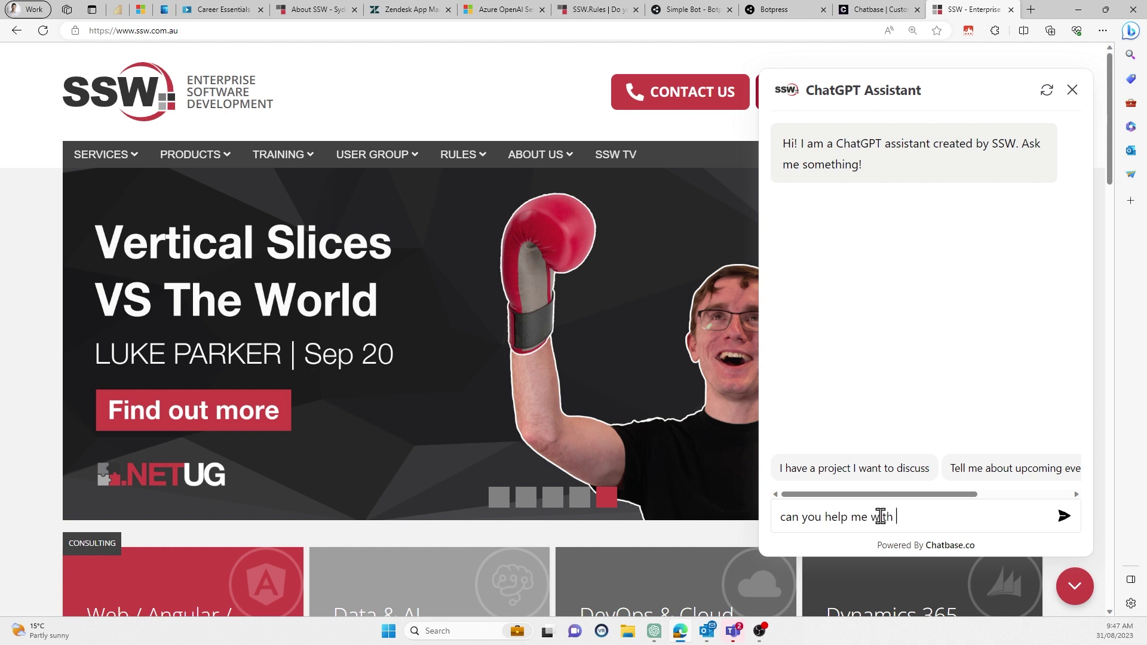
pyautogui.write('can you help me with an angular project?')
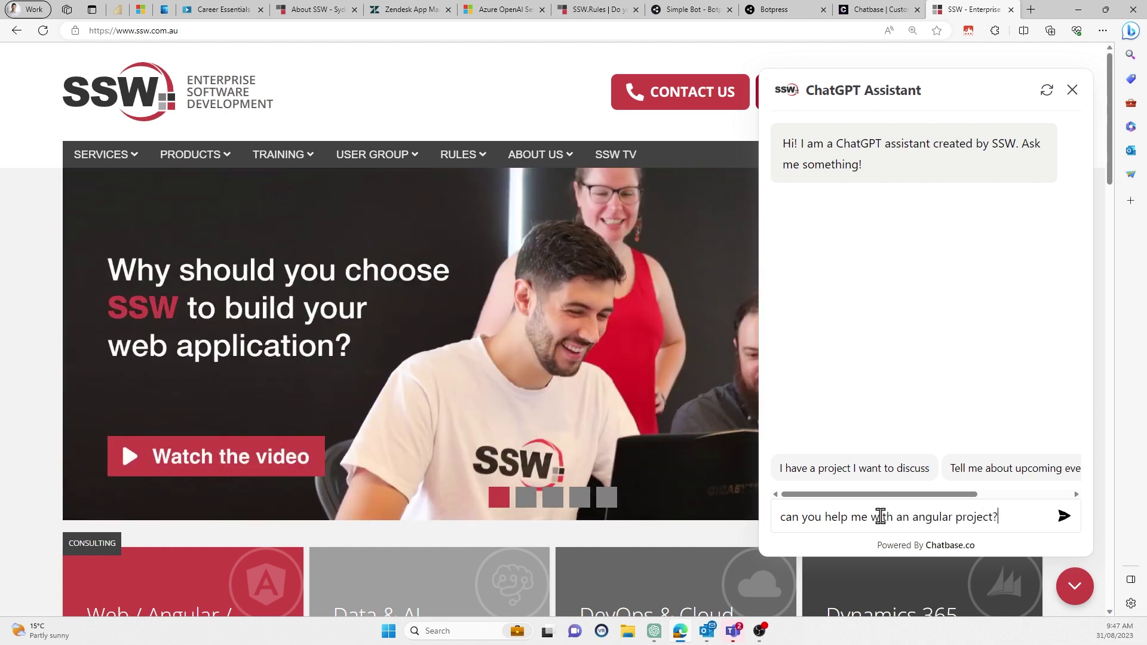
pyautogui.press('Return')
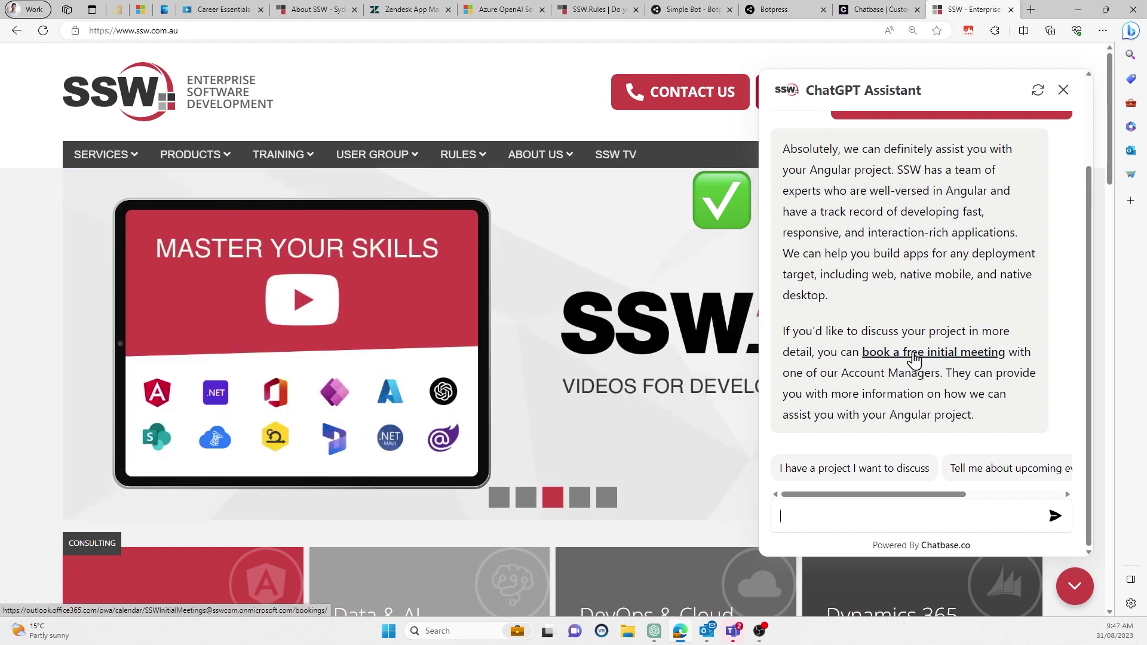
# Ask the assistant what the next public training event is
pyautogui.click(882, 508)
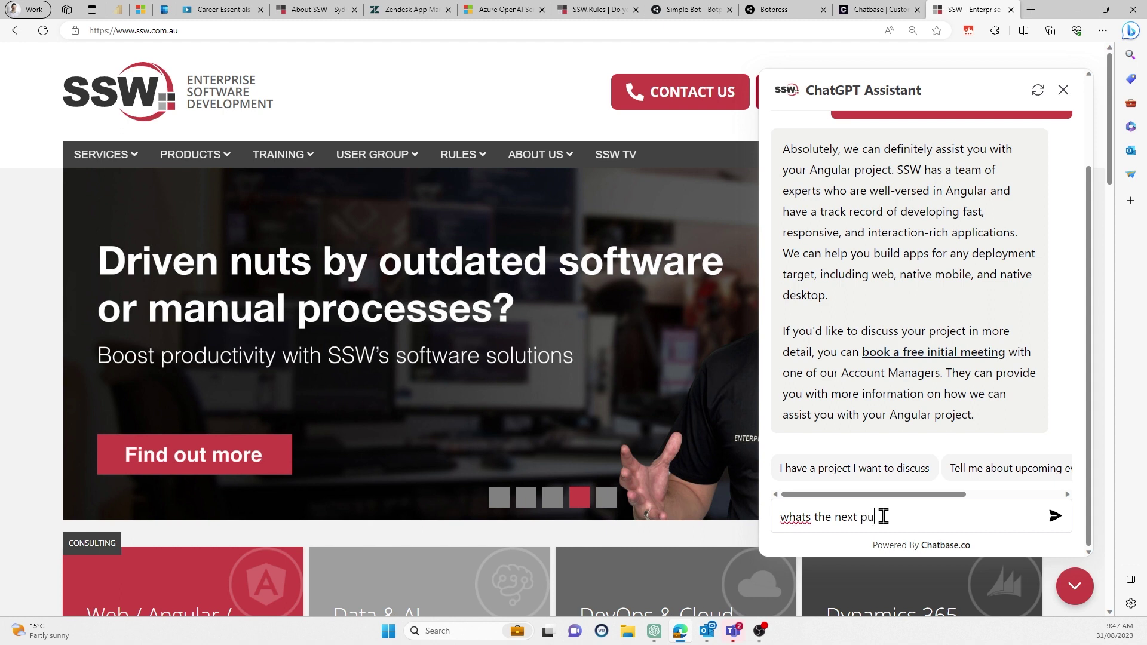
pyautogui.write('whats the next public trainhing')
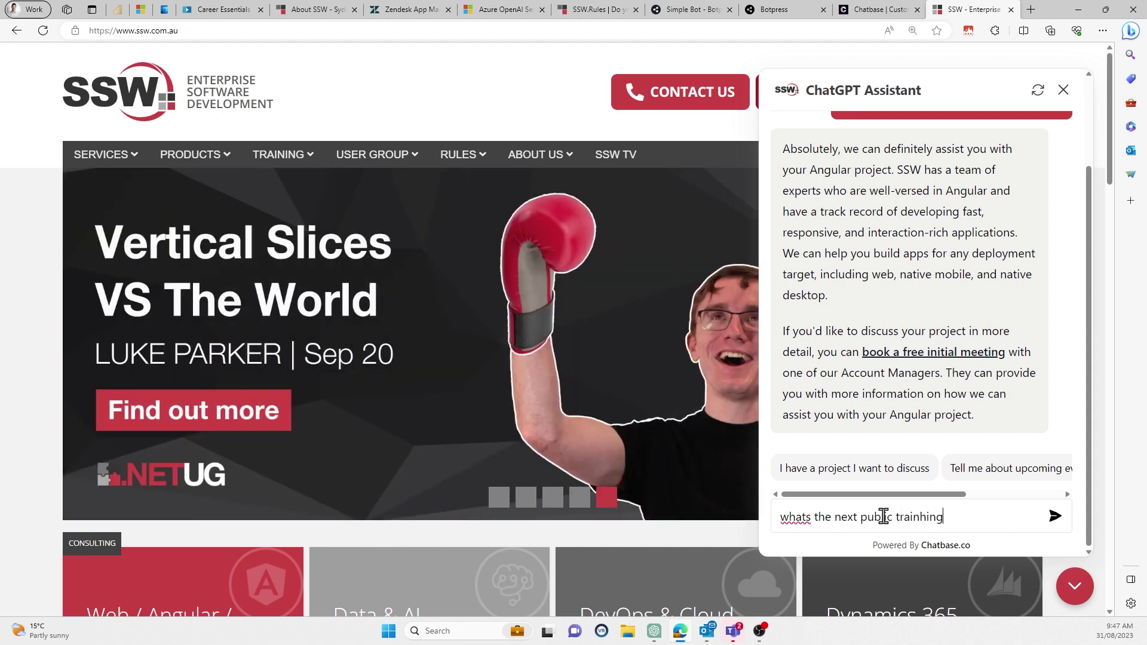
pyautogui.write(" enent you're running?")
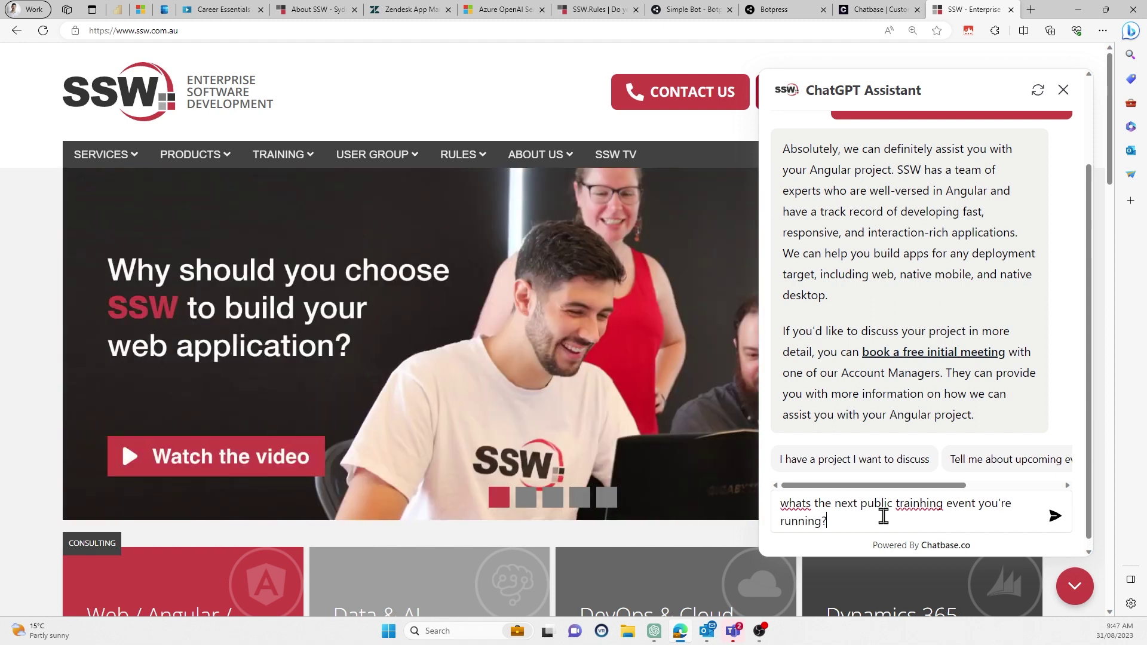
pyautogui.press('Return')
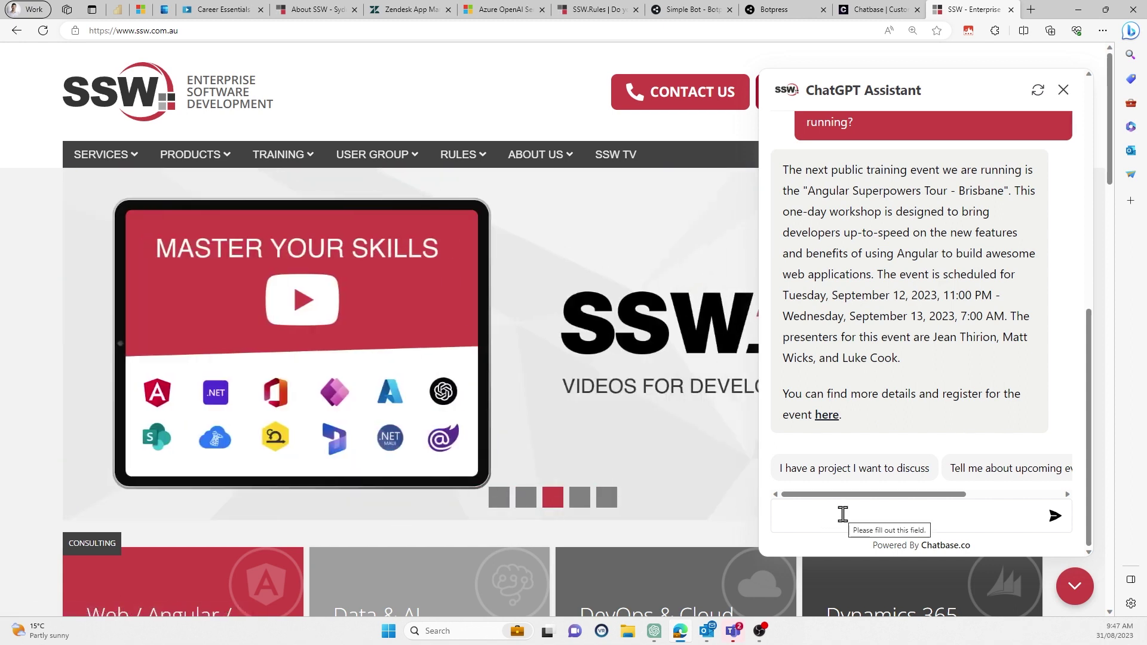
pyautogui.click(842, 514)
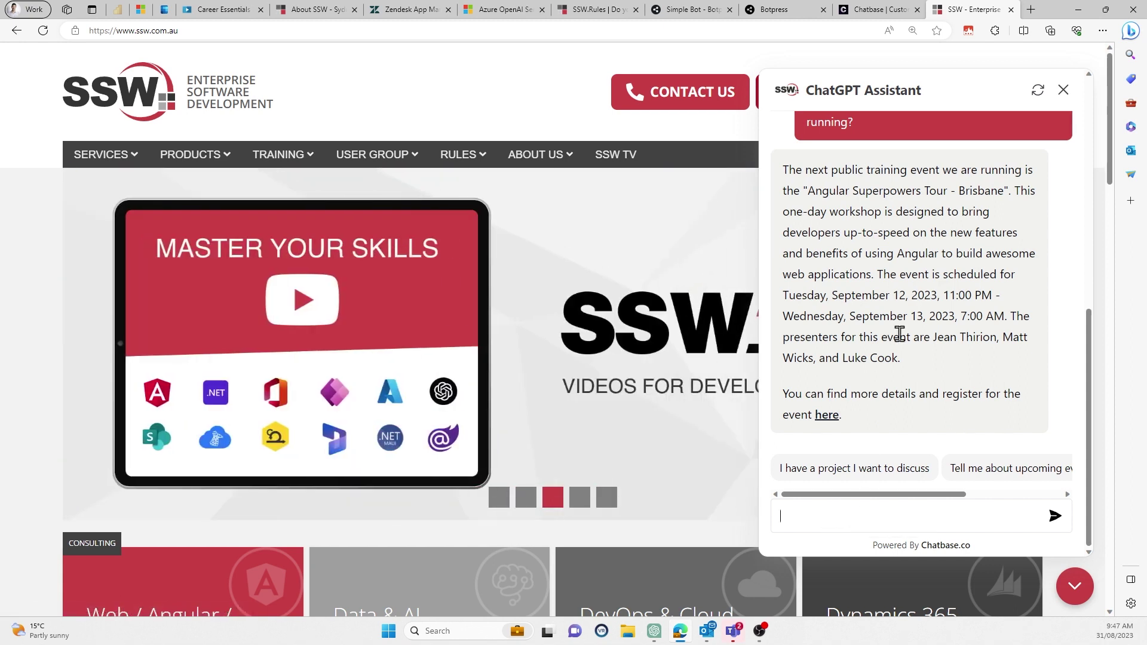
# Ask the assistant 'what colour is a green and blue squirrel?'
pyautogui.write('what colour is a green and blue')
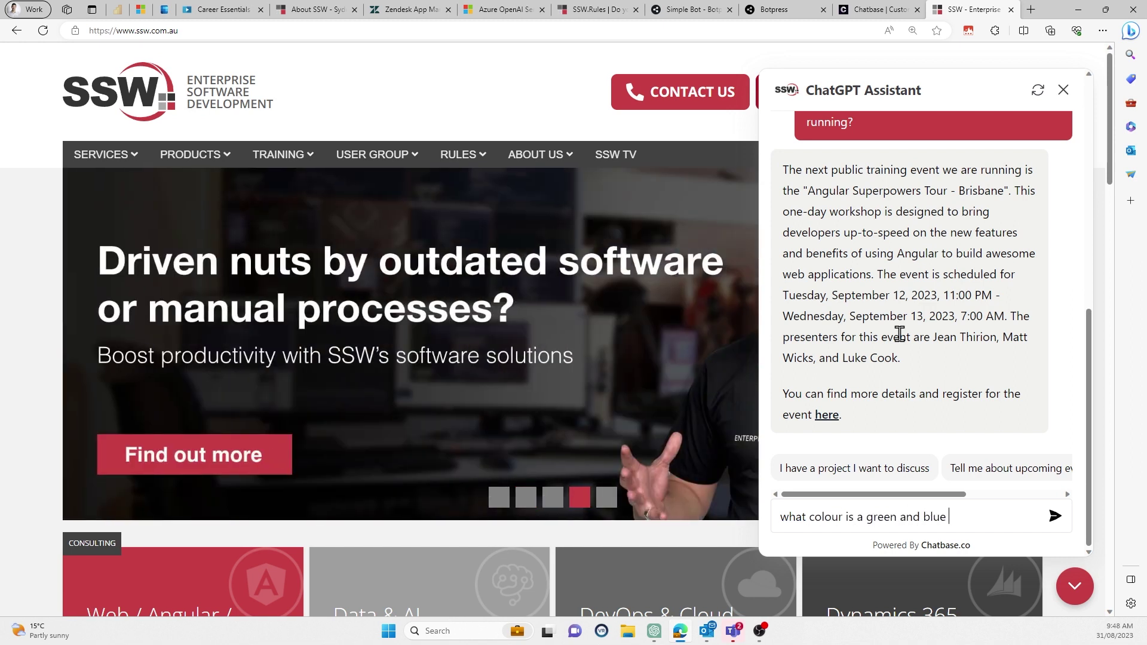
pyautogui.write('rrel?')
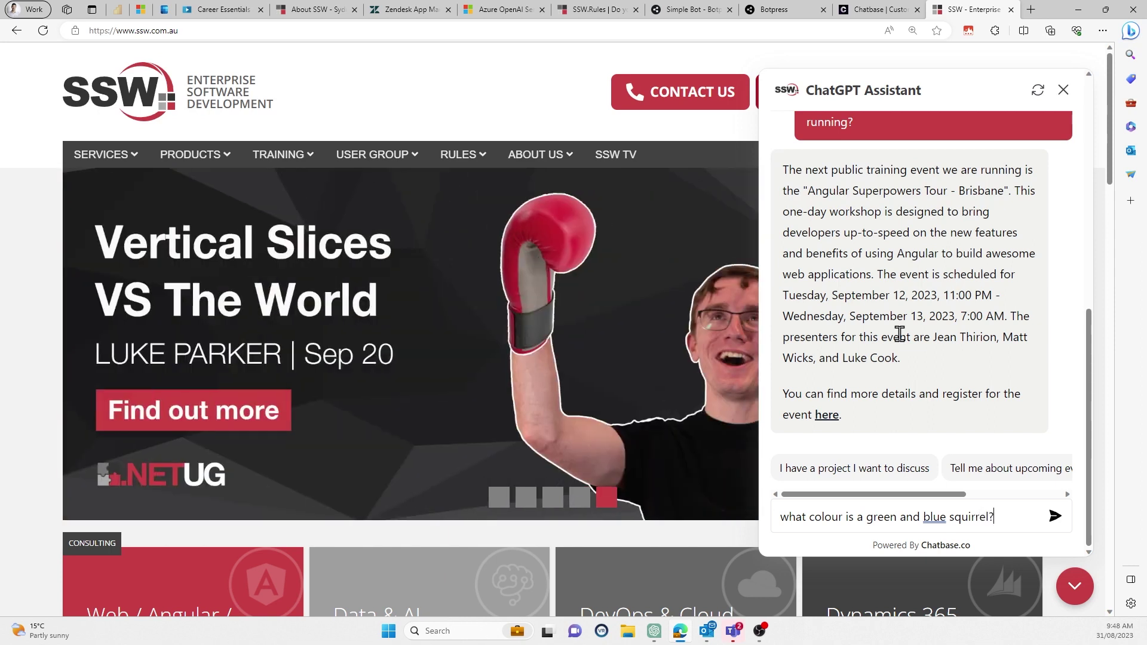
pyautogui.press('Return')
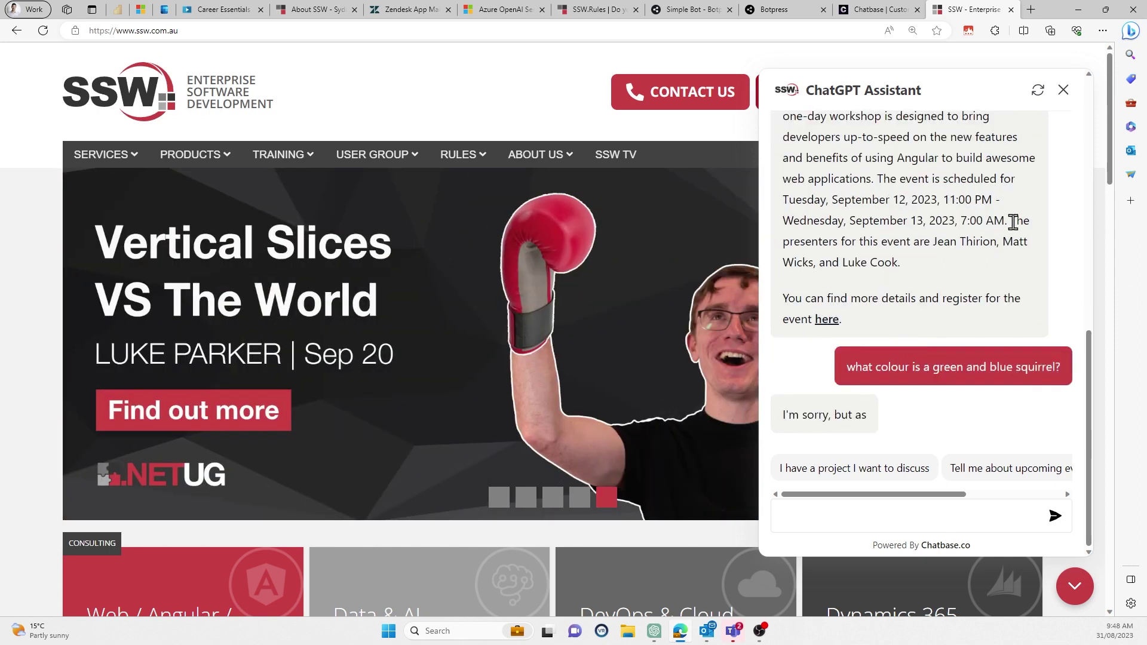